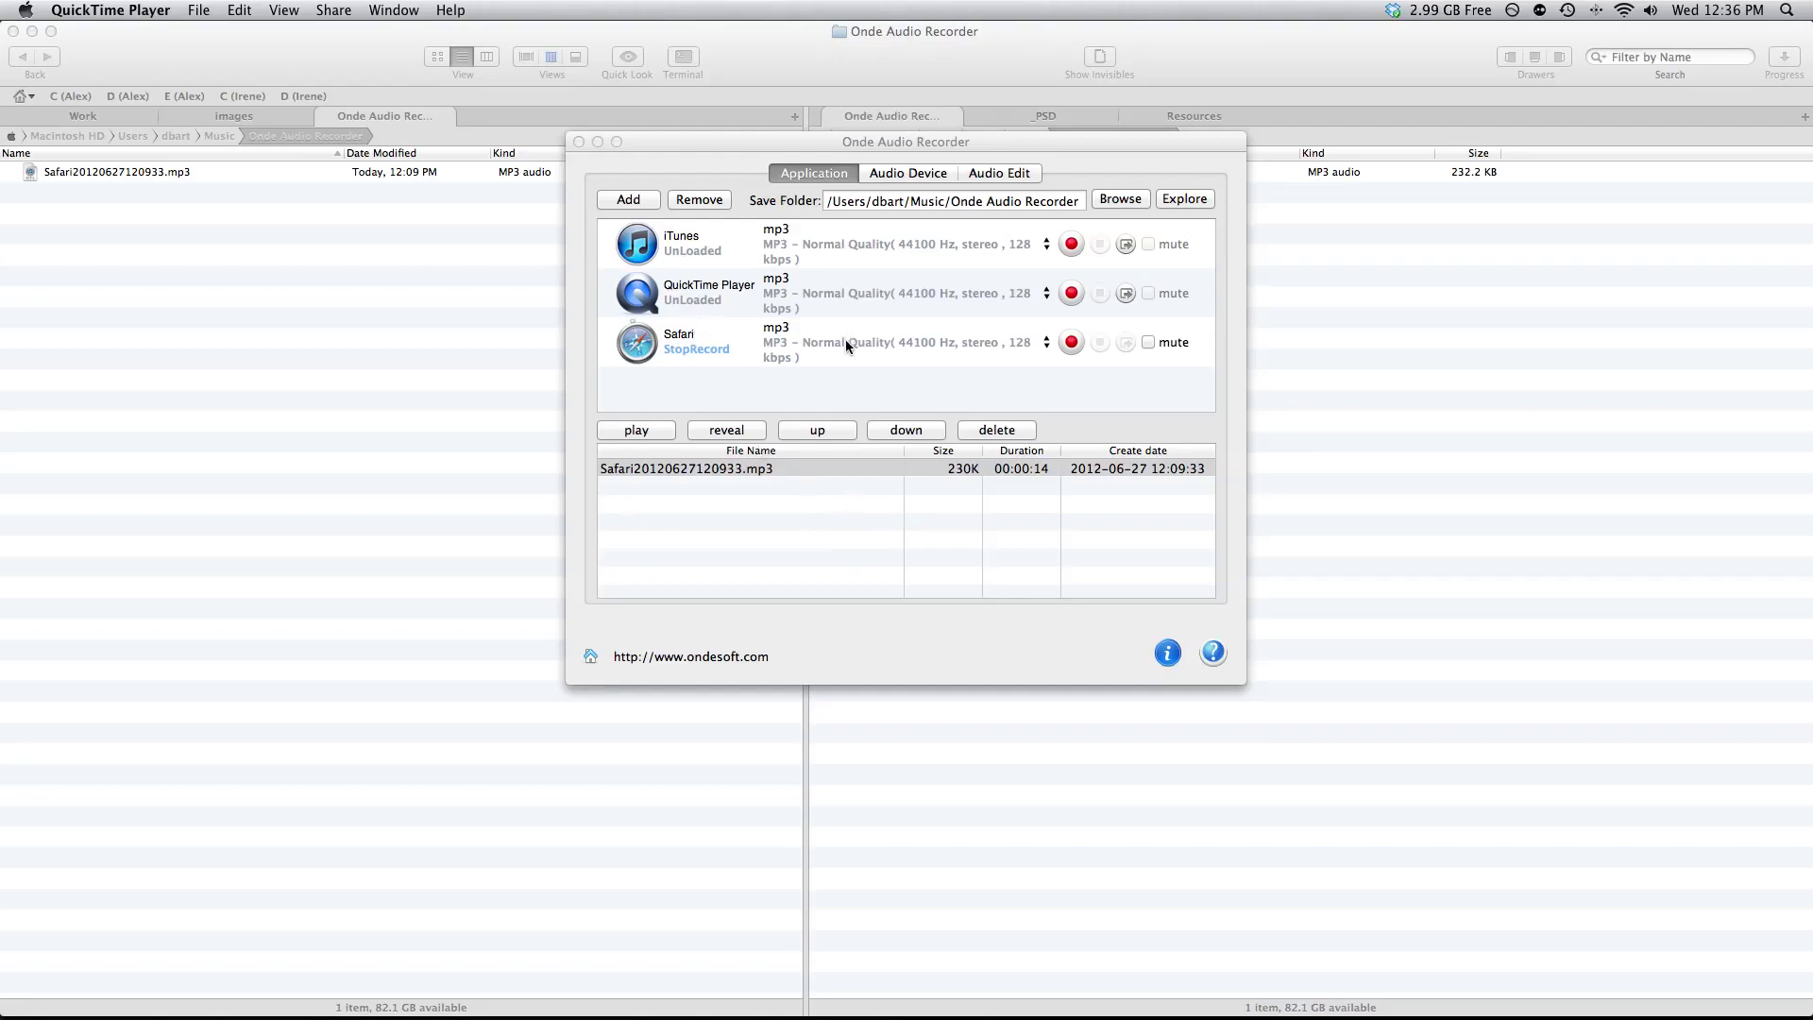
Activate the Onde Audio Recorder window, move it lower and left, and select Safari as the source
click(695, 155)
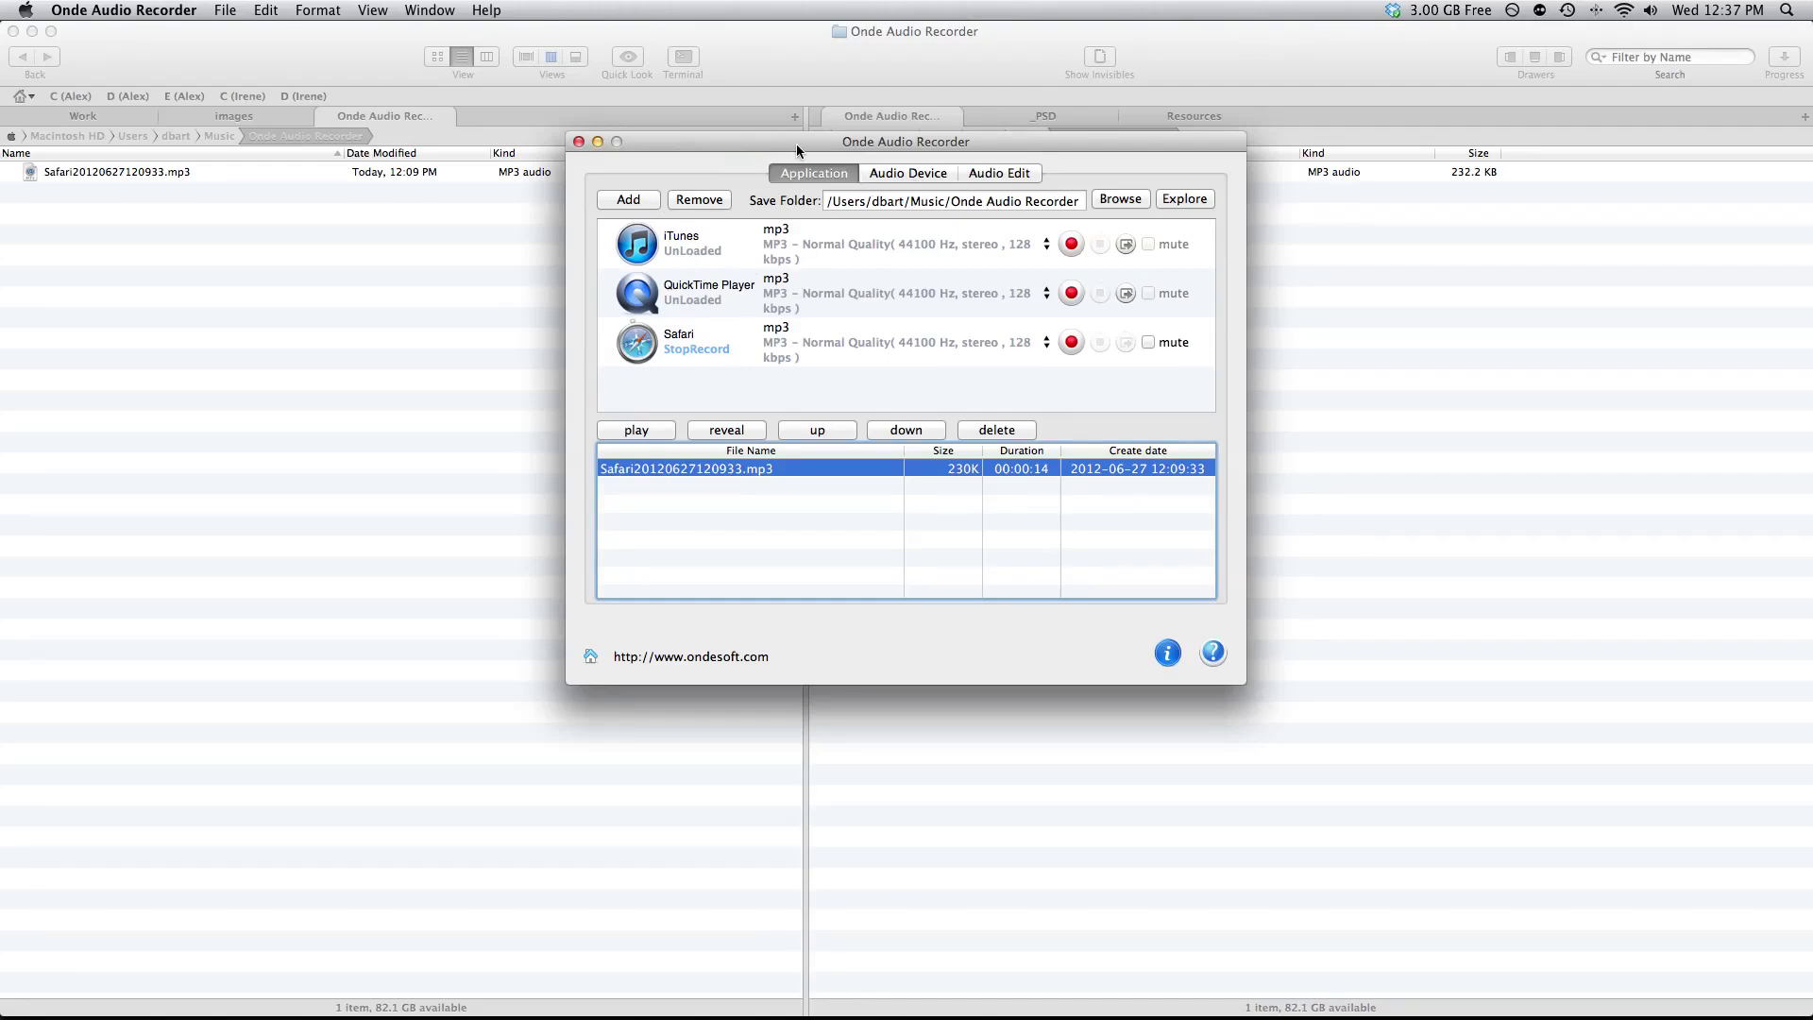
drag(887, 143, 847, 228)
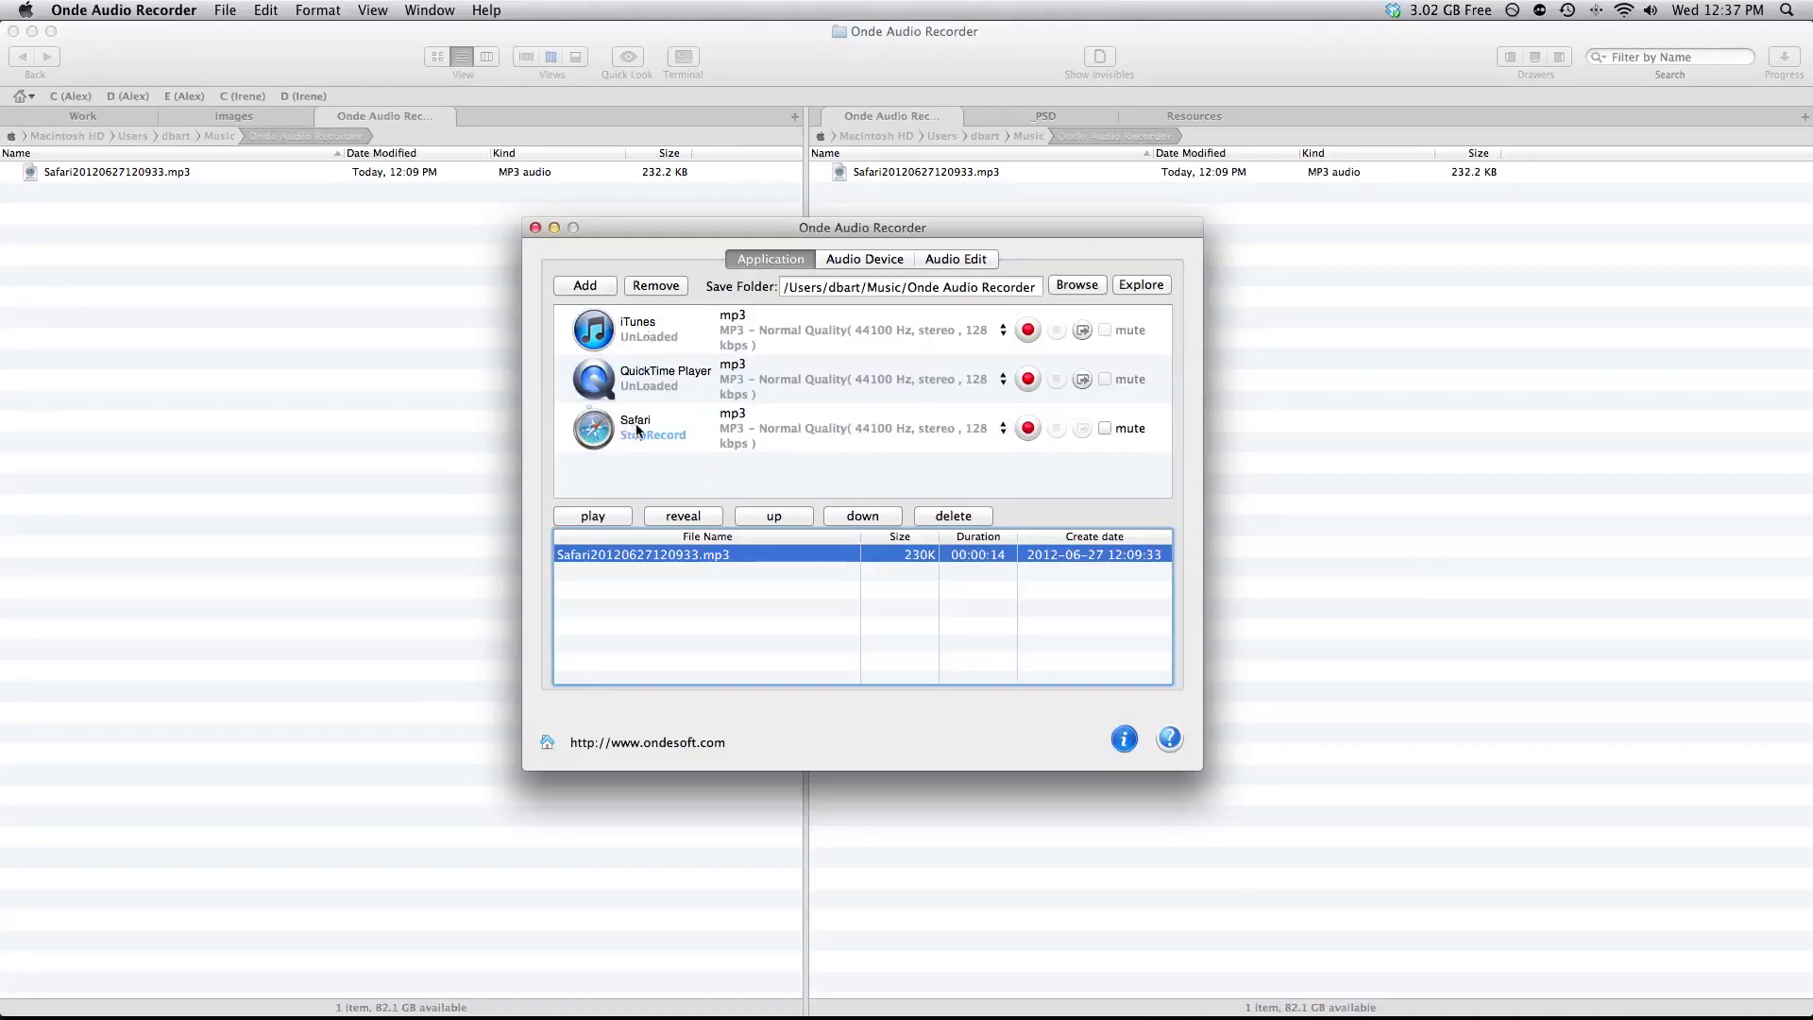
click(818, 432)
Check the YouTube page in Safari, then start recording Safari's audio in Onde
mouse_move(1067, 1014)
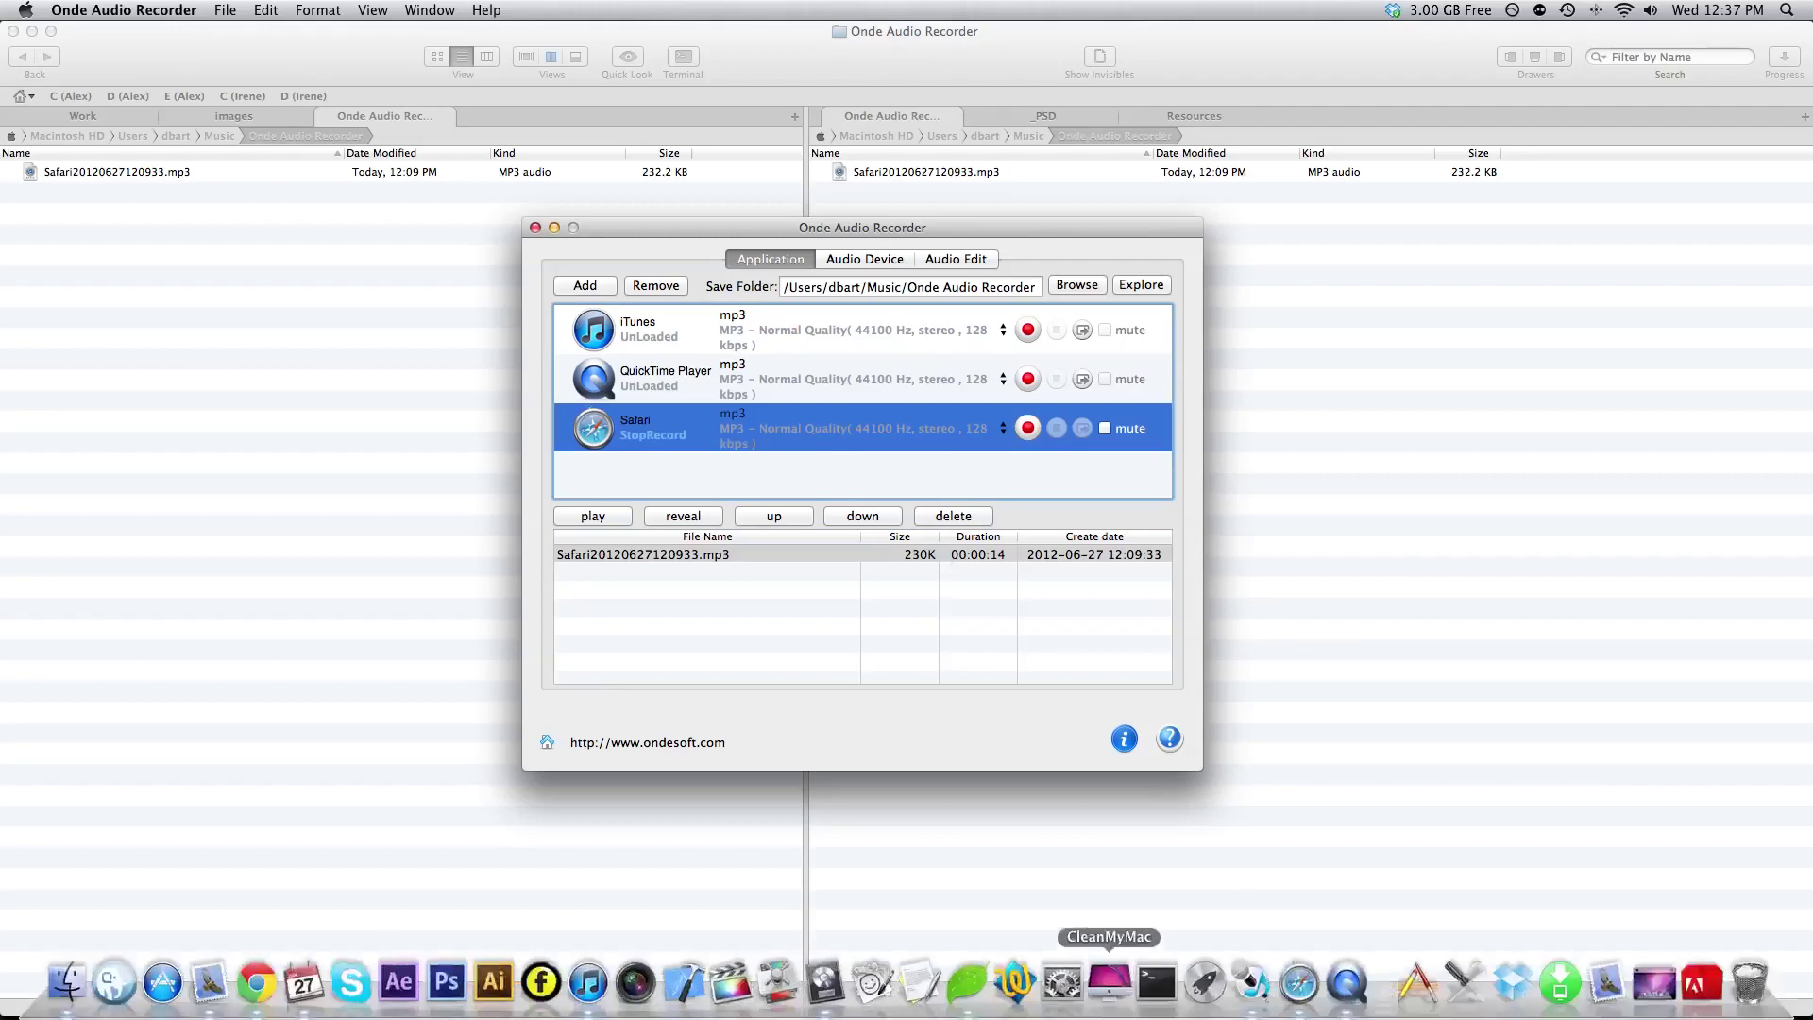
click(1300, 984)
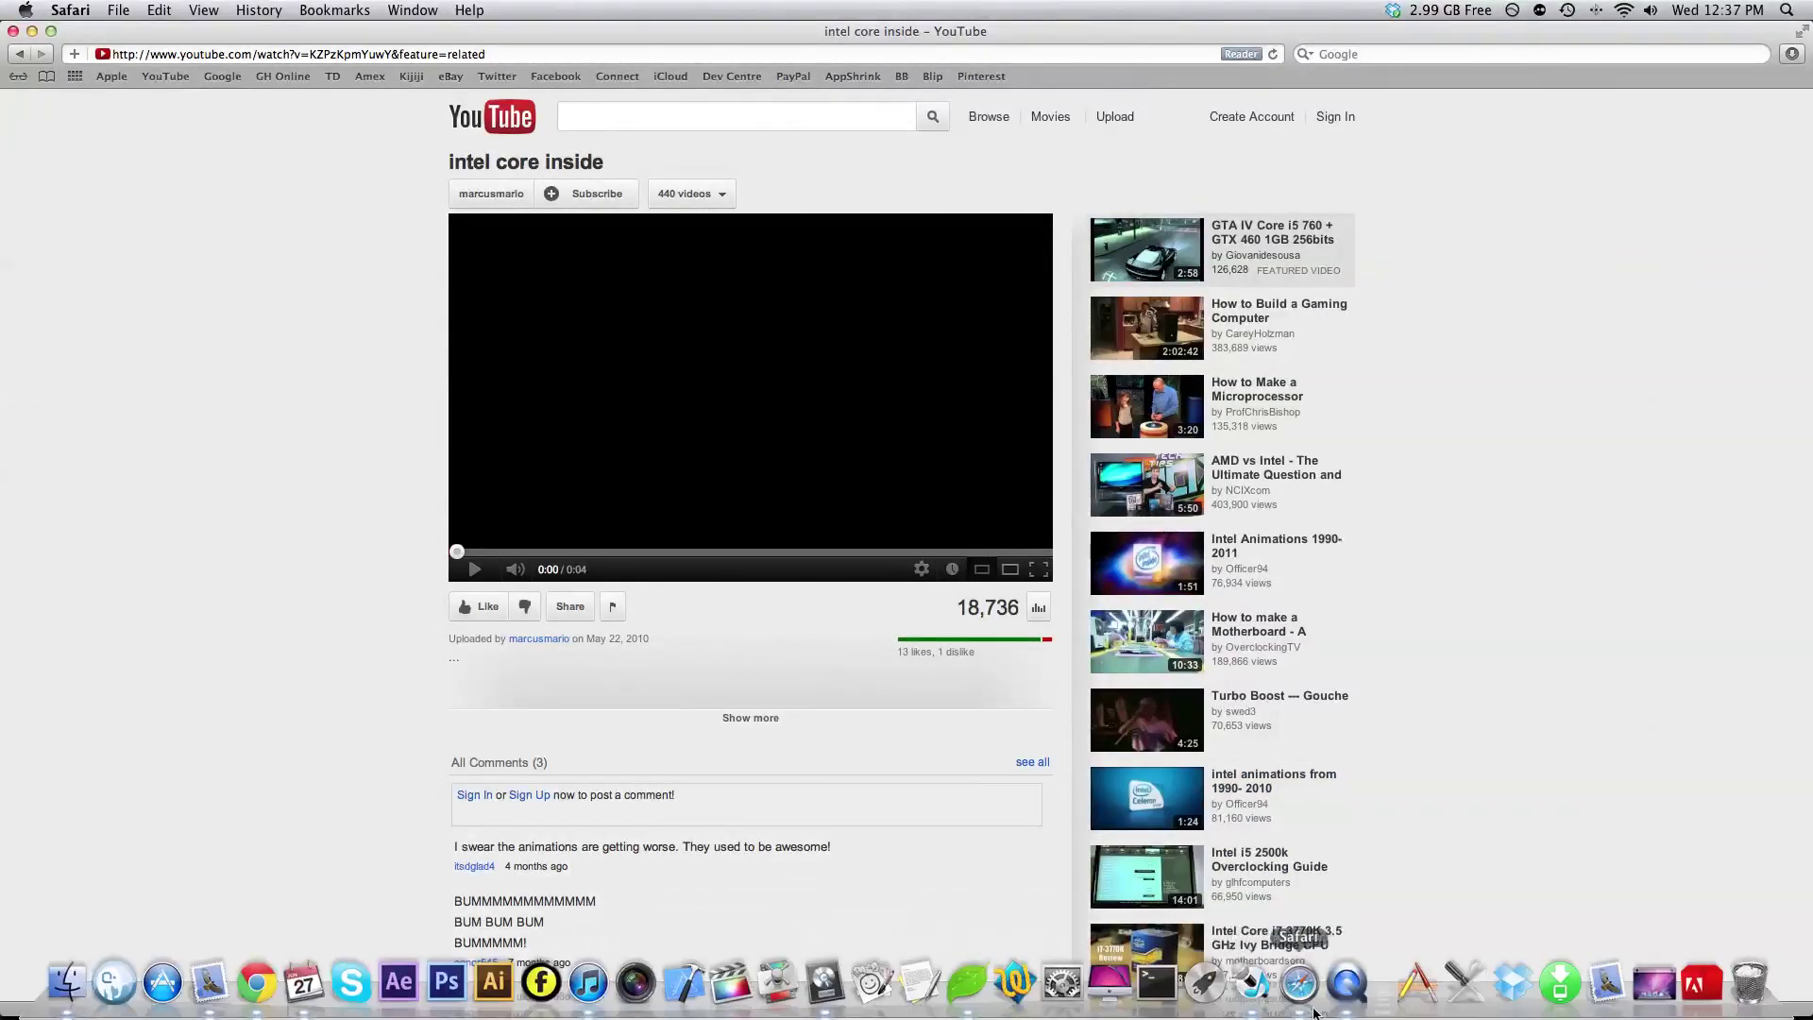
click(1264, 986)
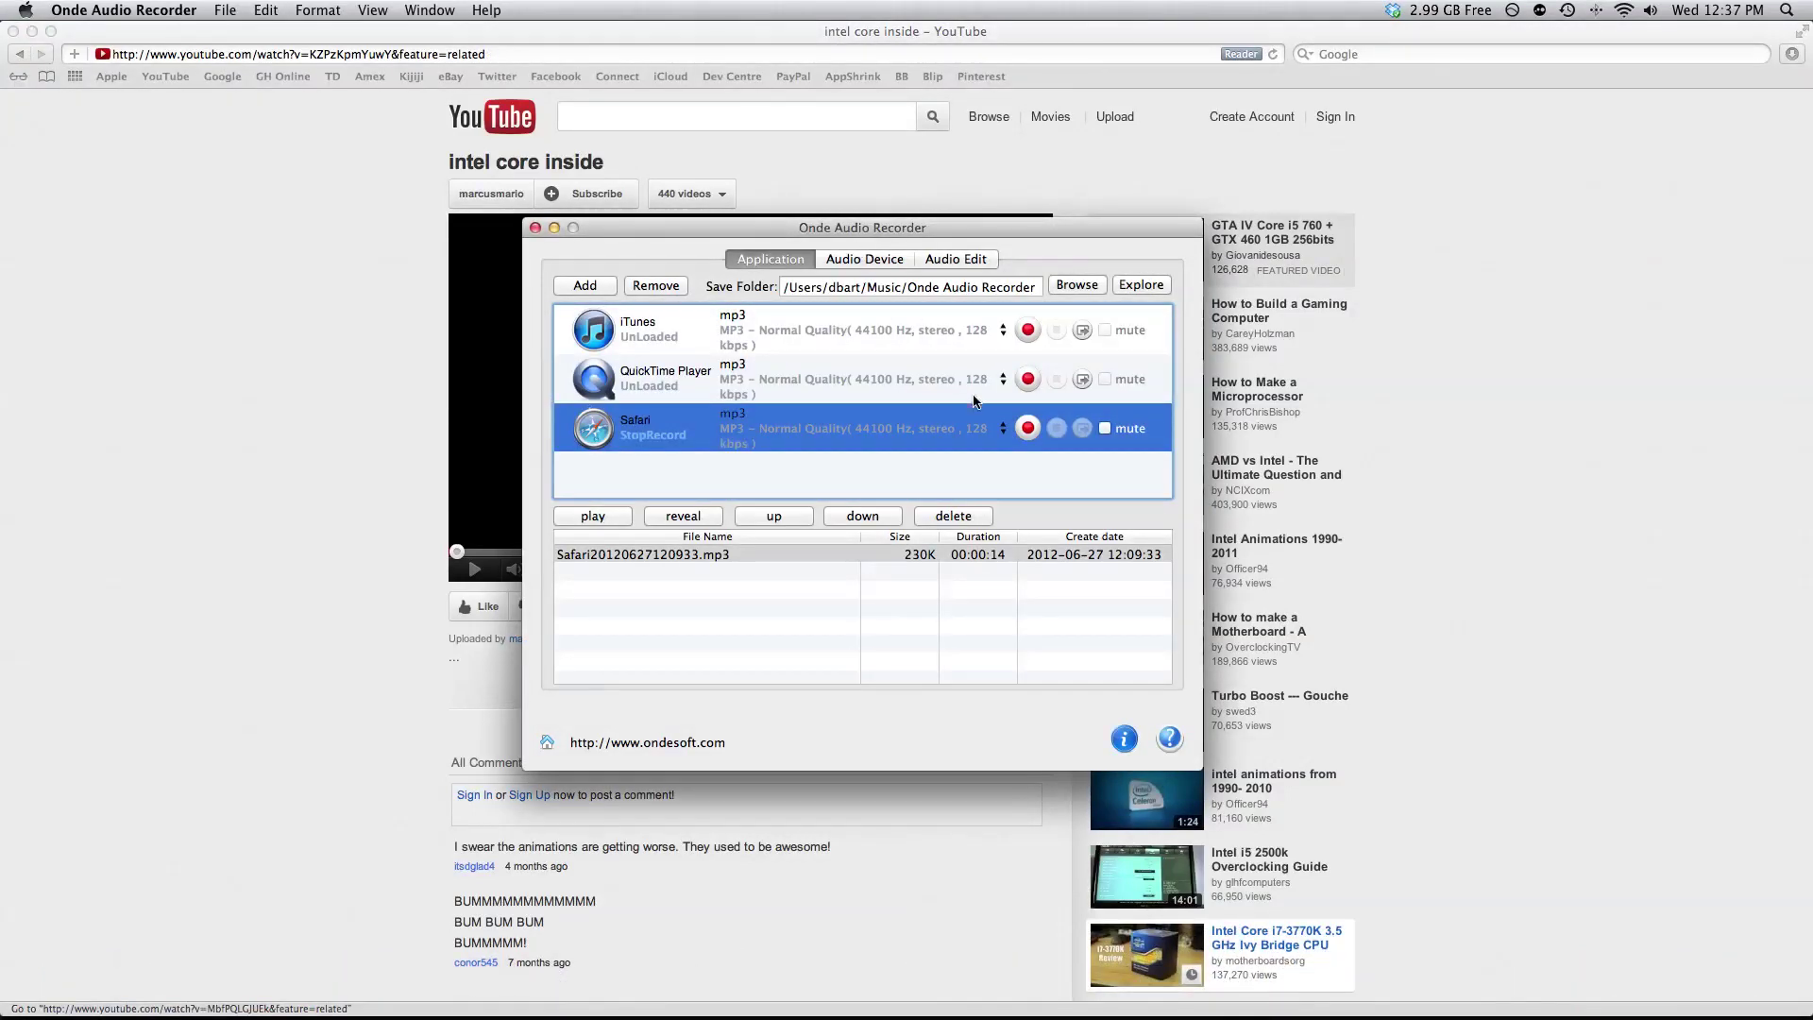
click(1028, 429)
Play the Intel Core Inside video, then stop recording to save a 2-second MP3
click(418, 551)
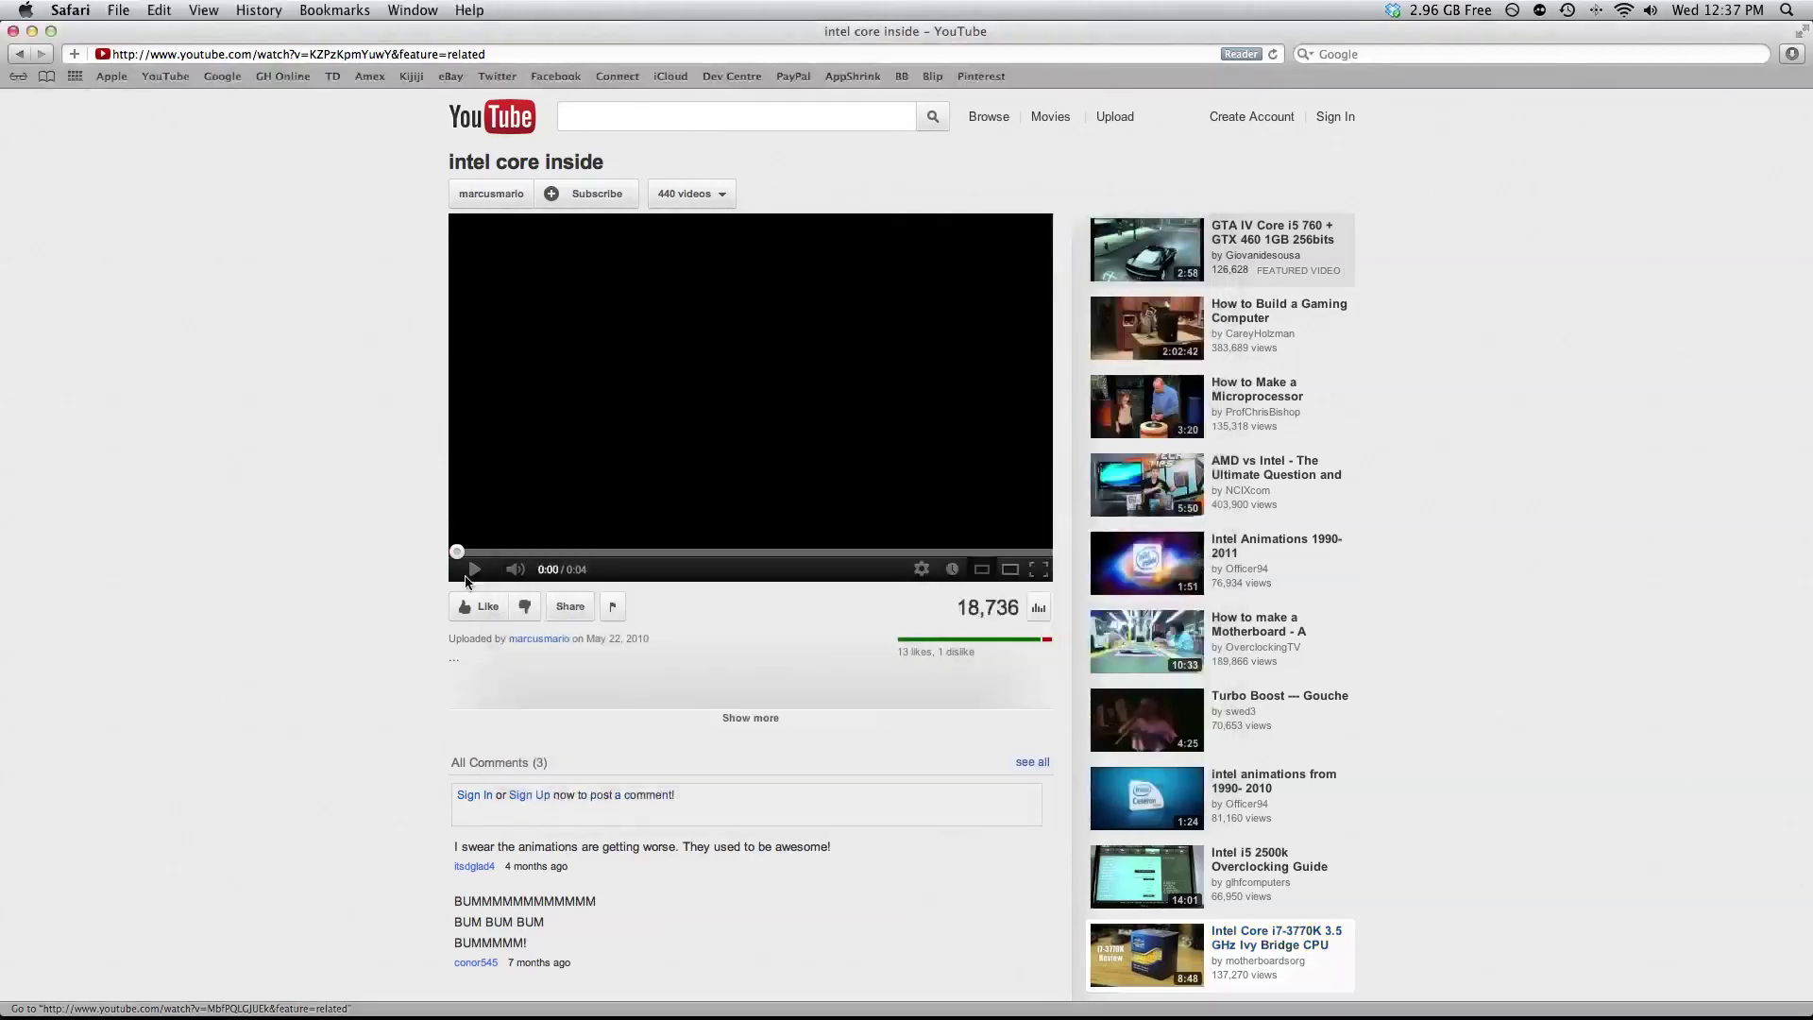
click(474, 571)
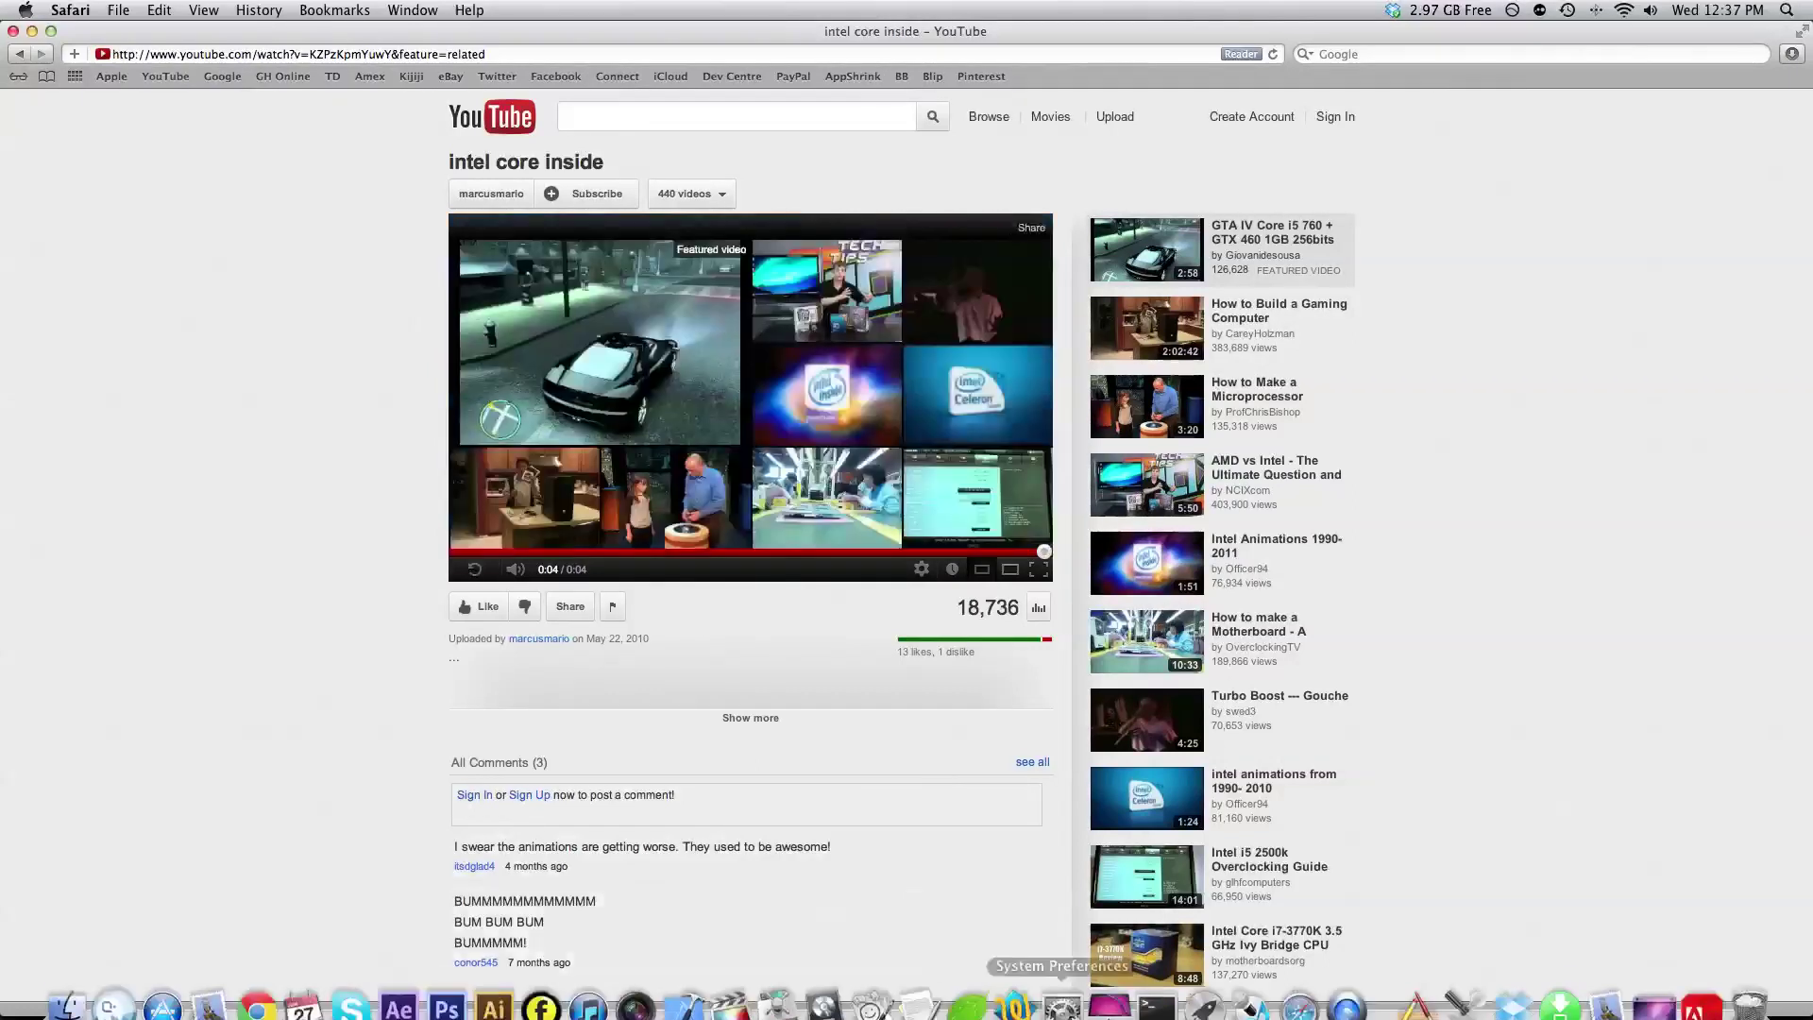
click(1256, 981)
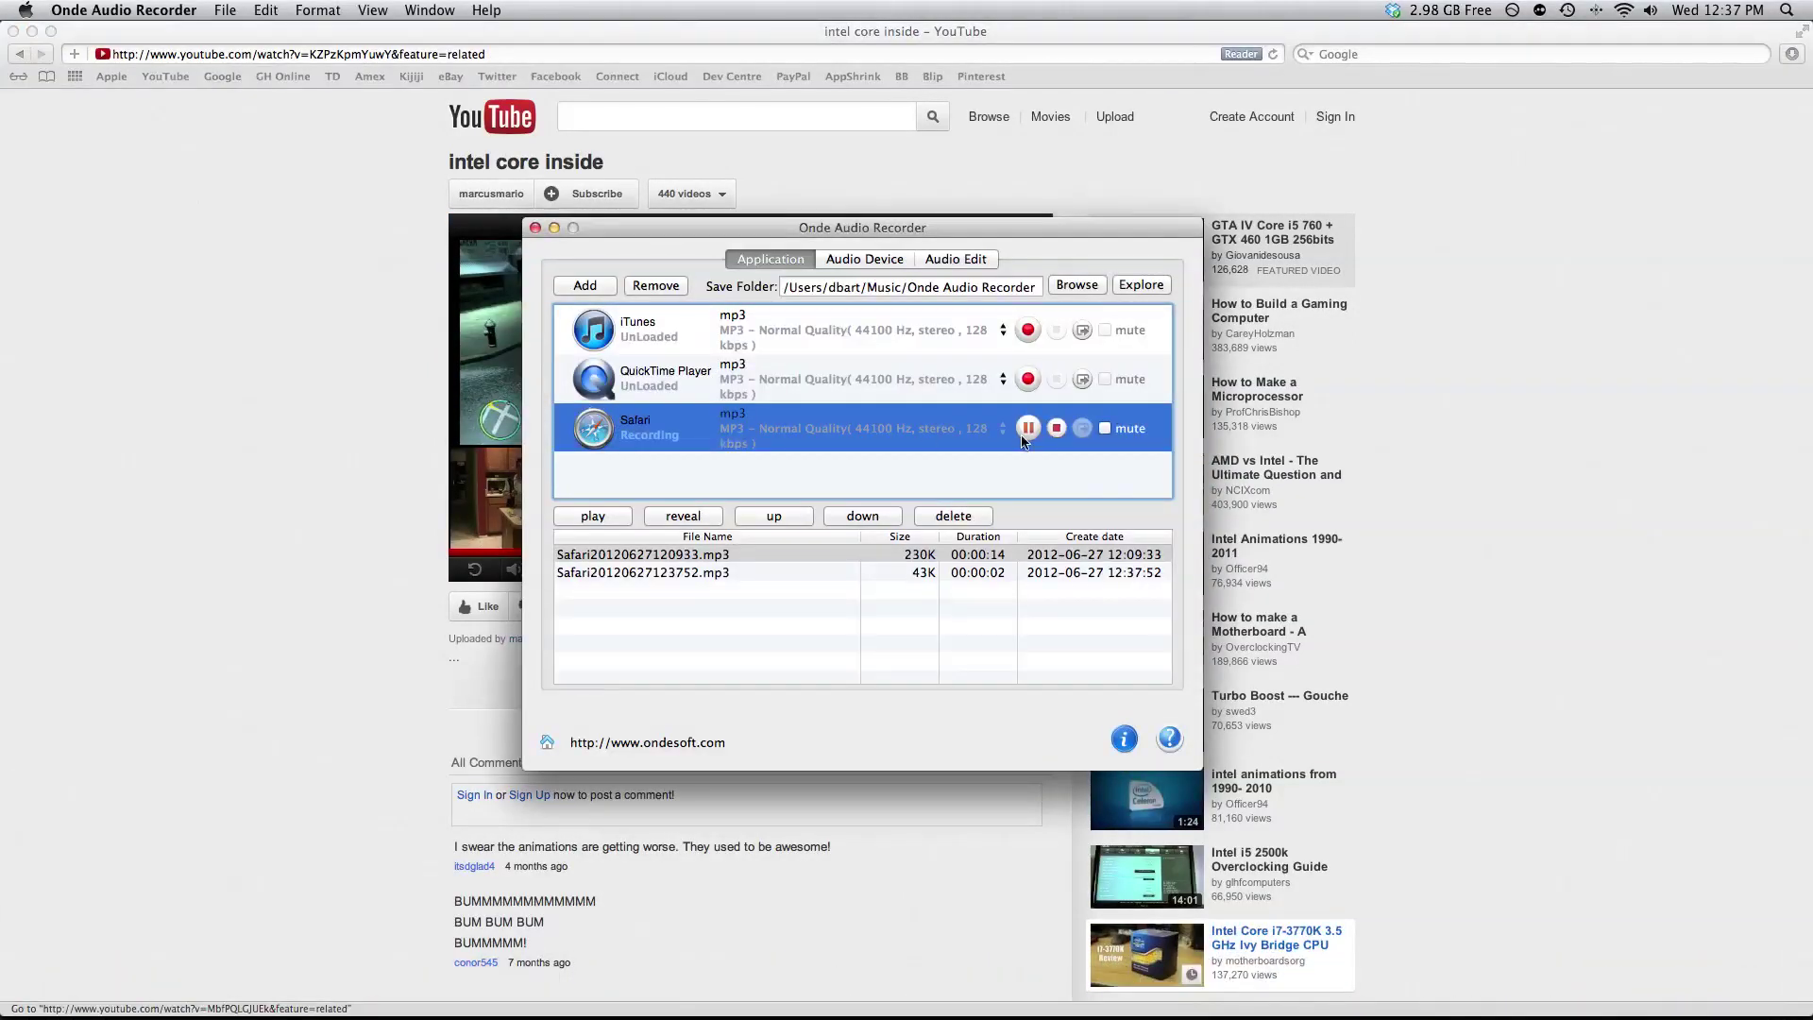
click(1056, 430)
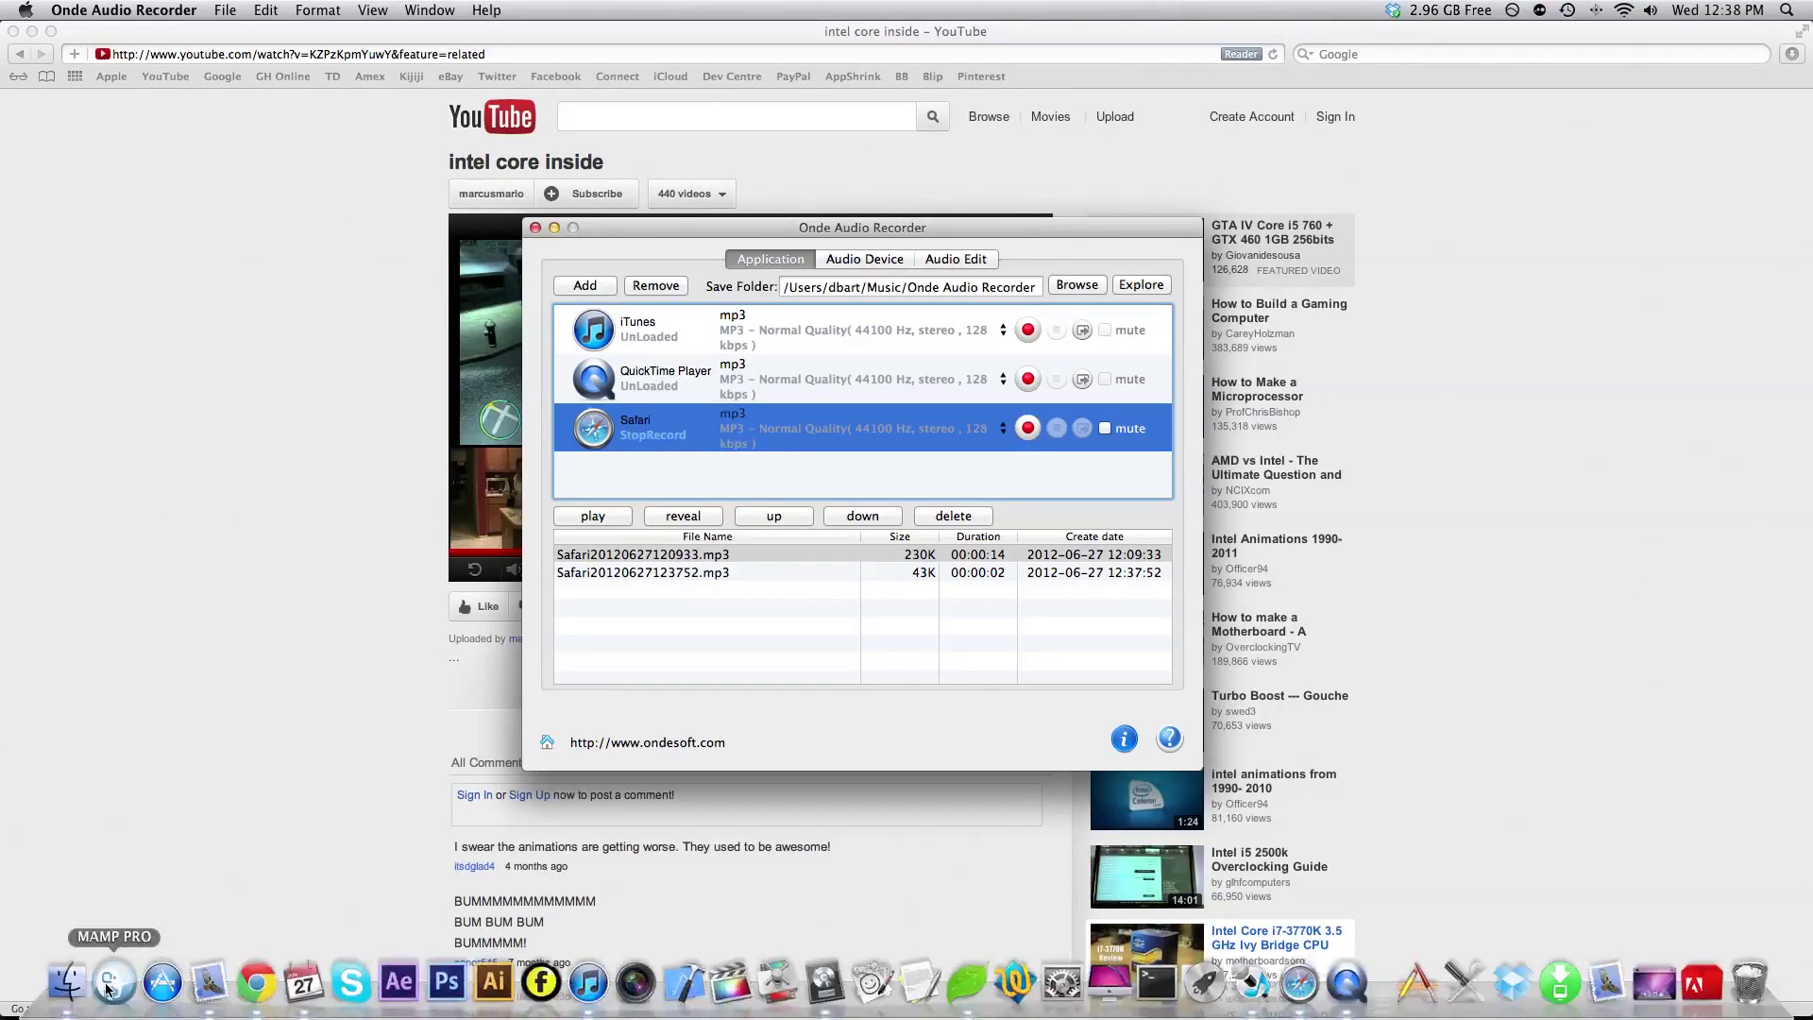
click(66, 982)
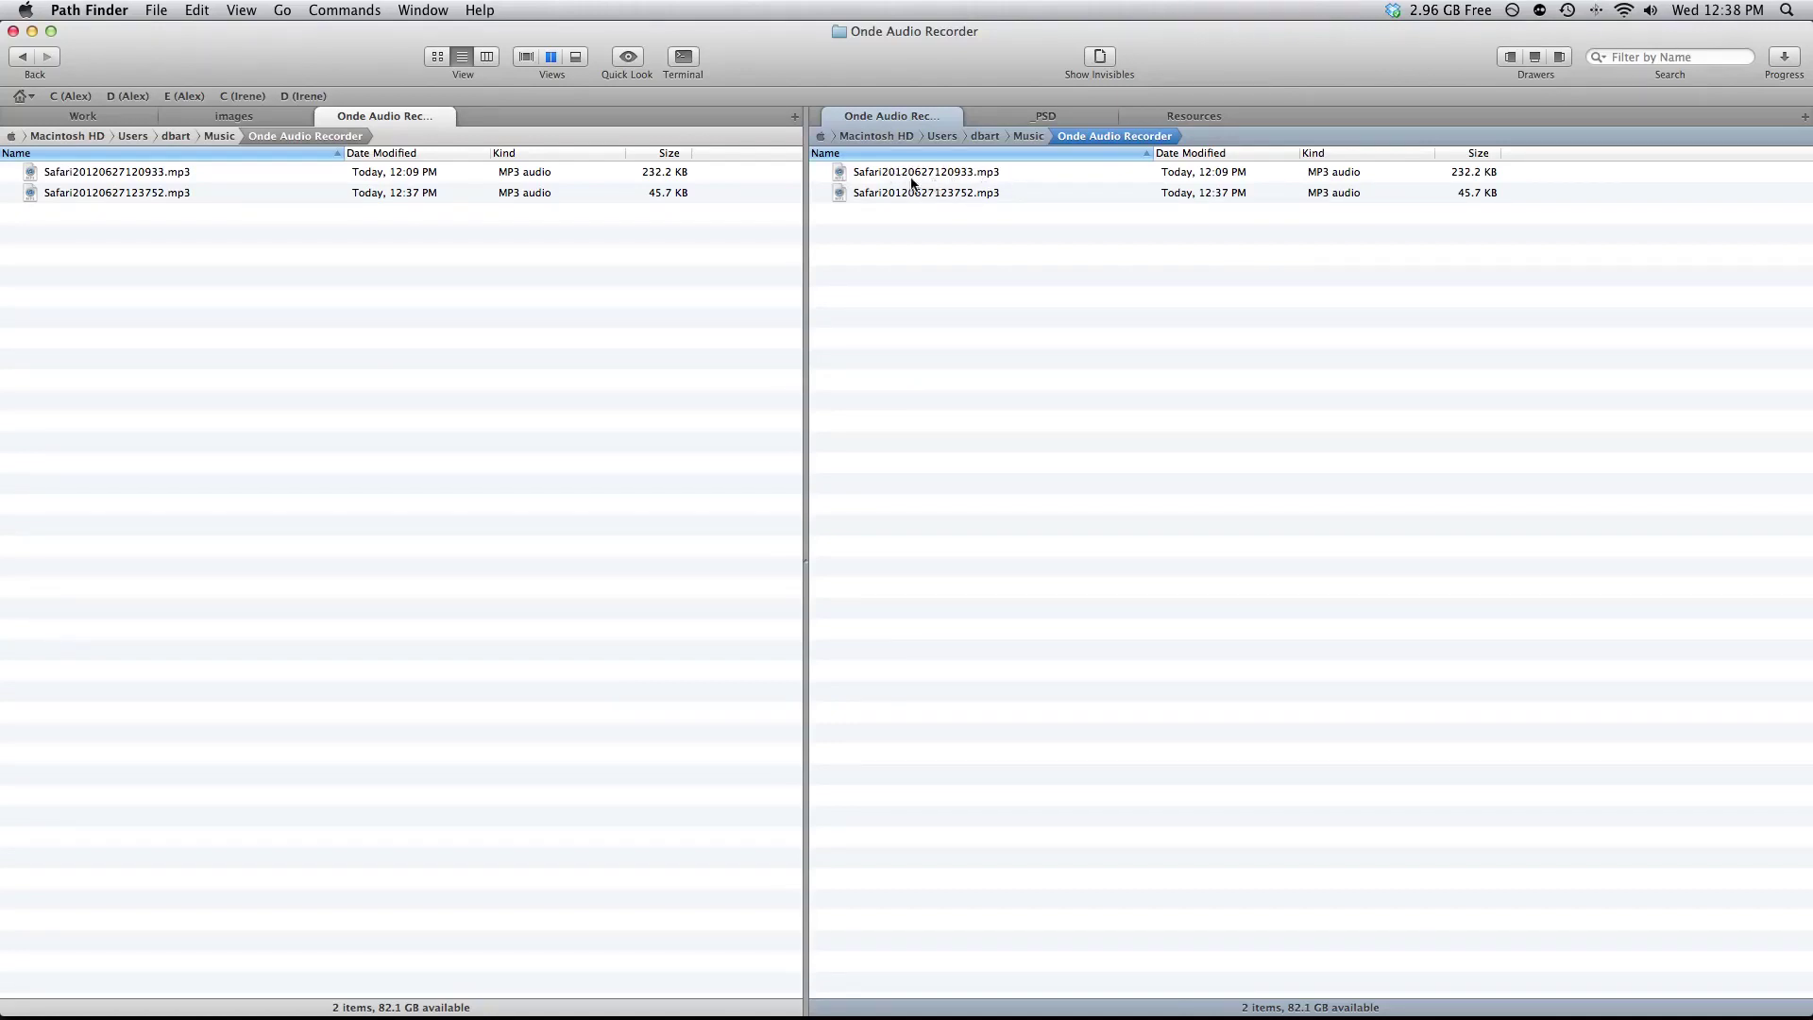
Preview Safari20120627123752.mp3 with Quick Look in Path Finder, then return to Onde
click(884, 193)
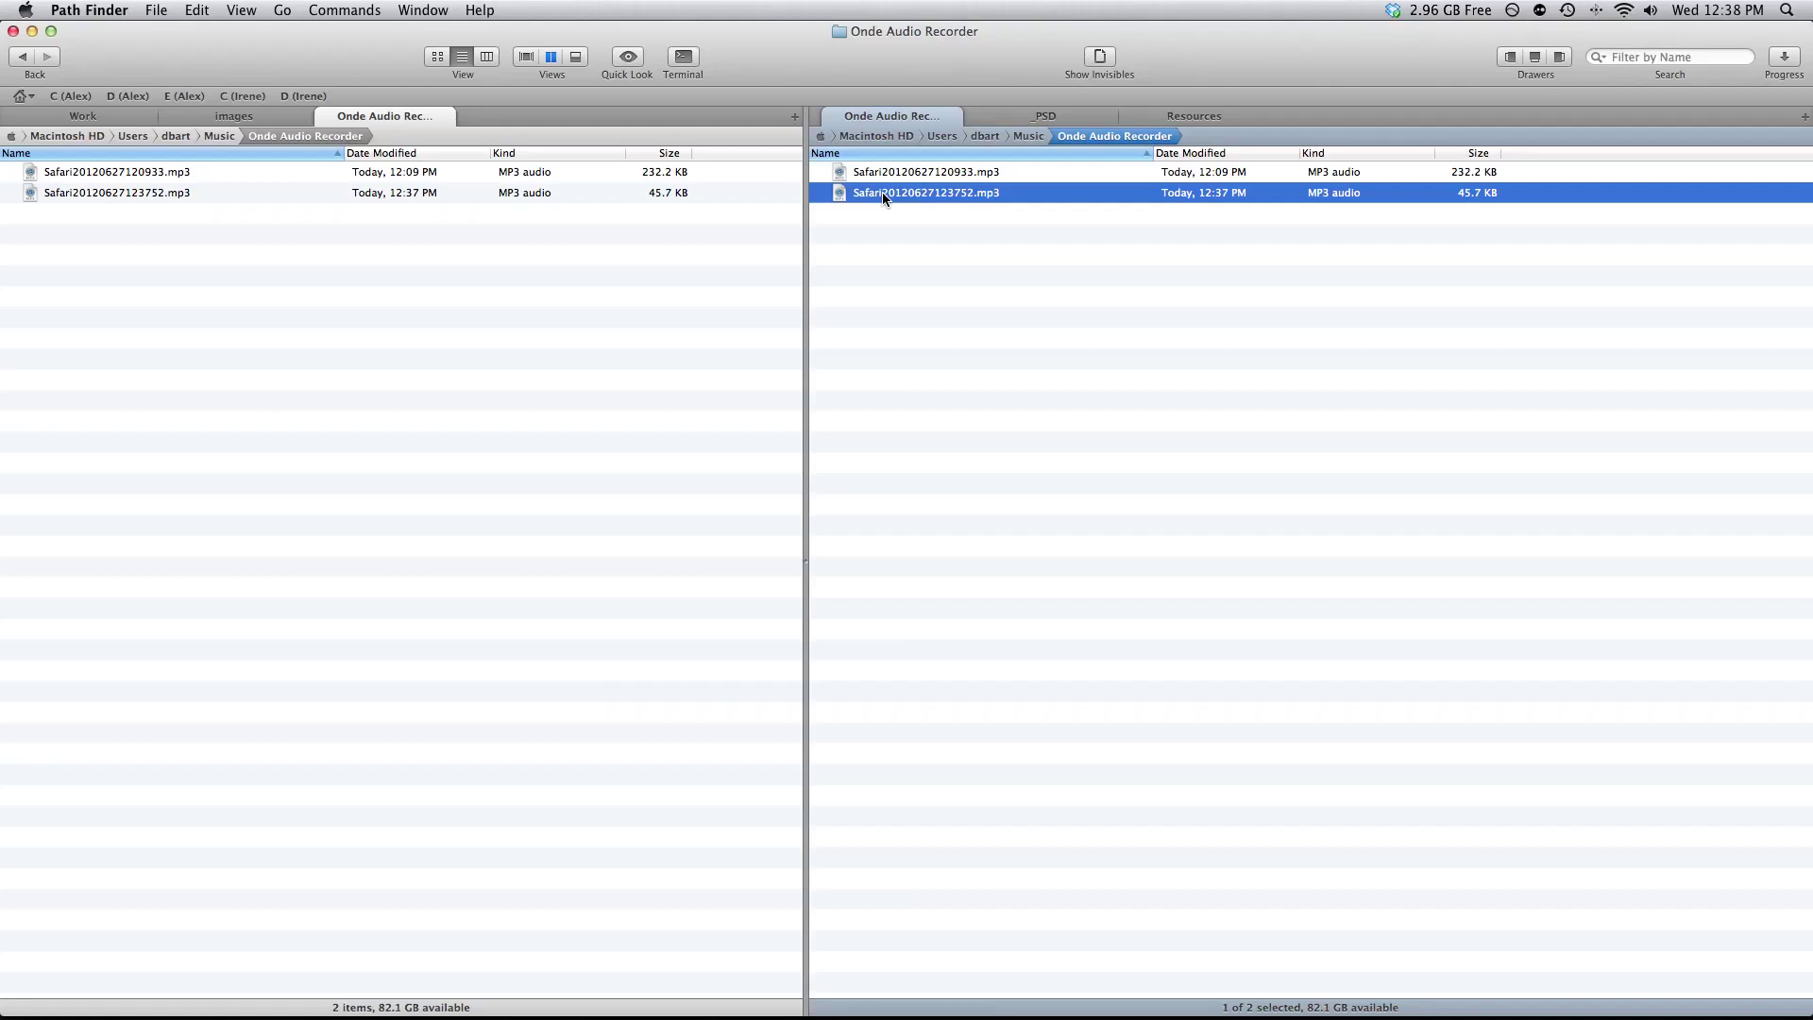
key(space)
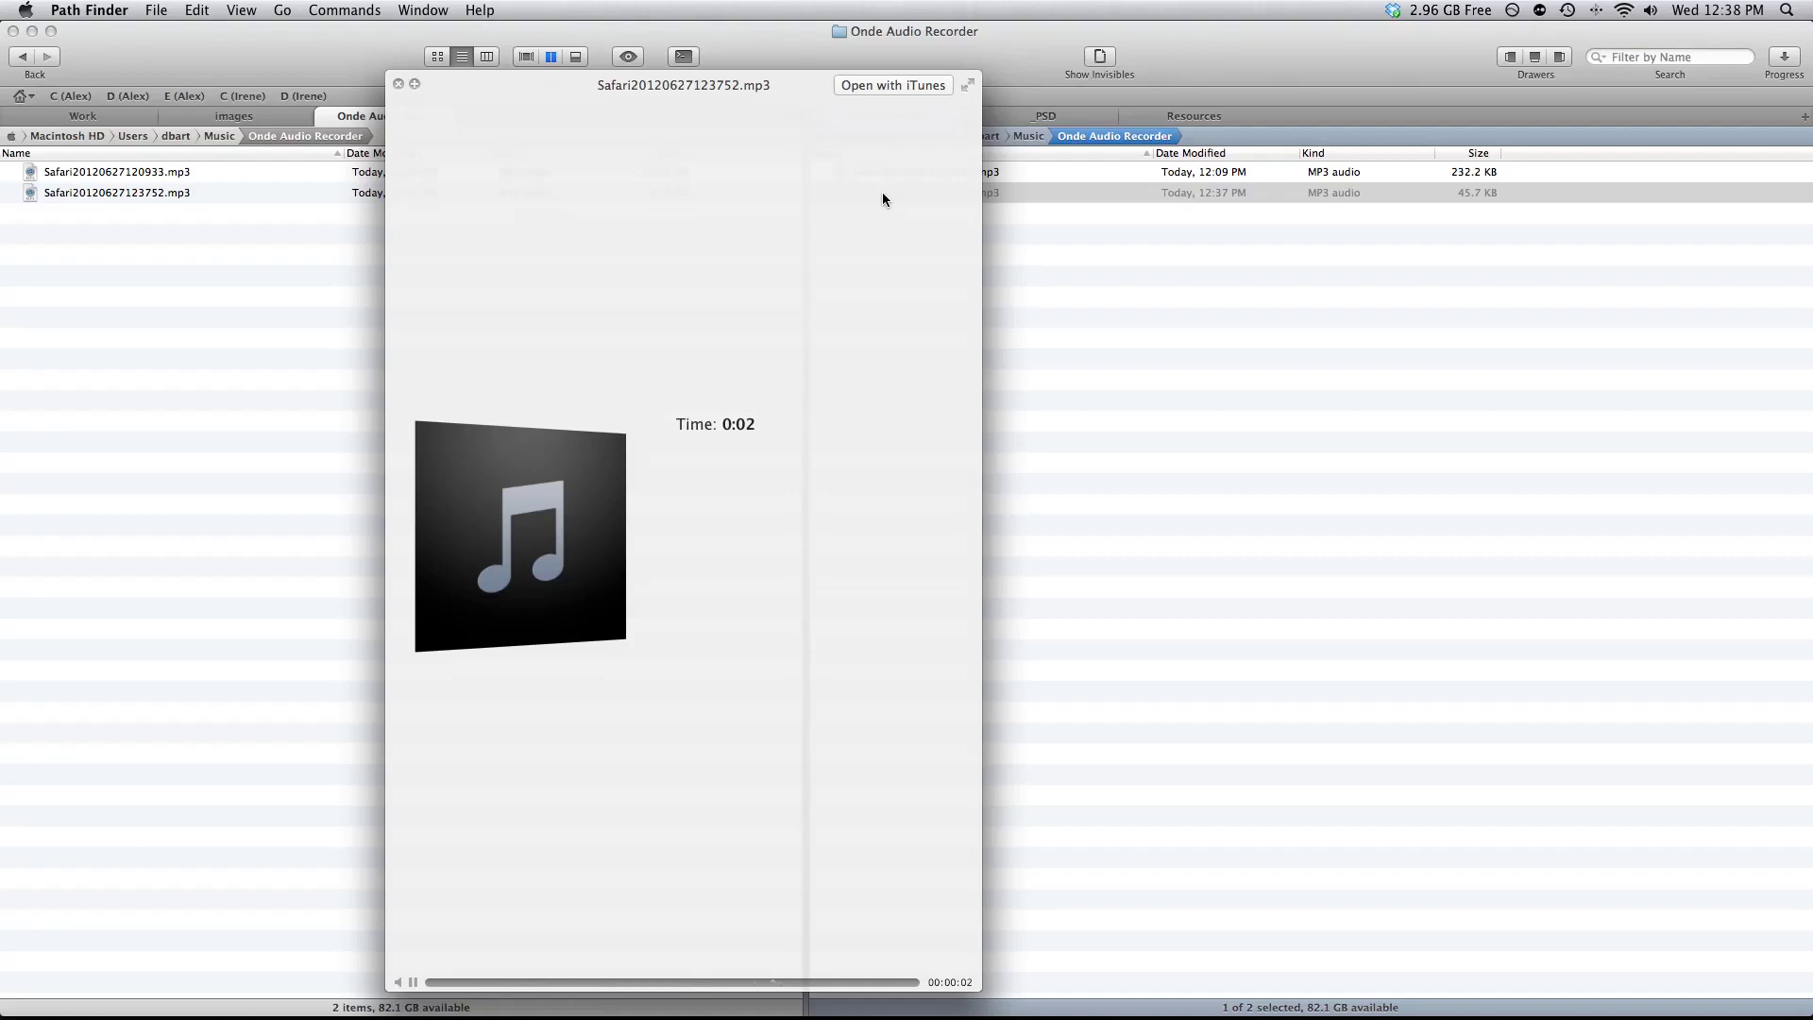
key(space)
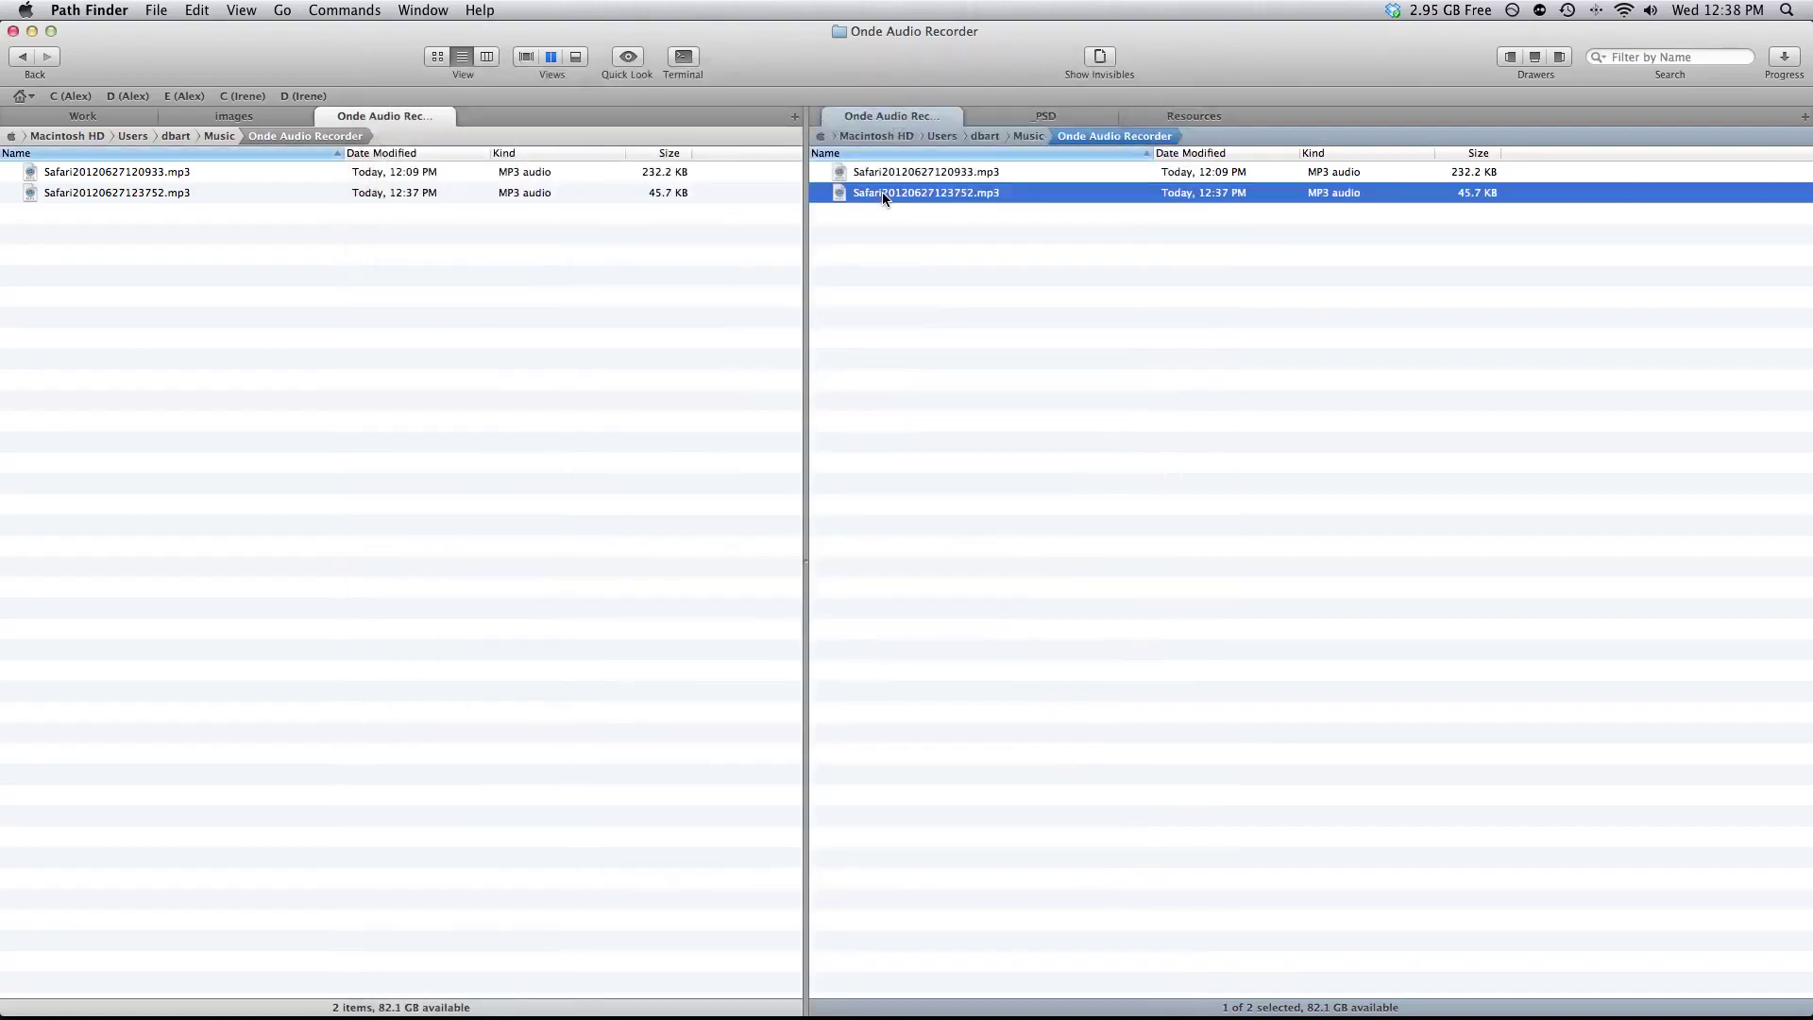
click(948, 315)
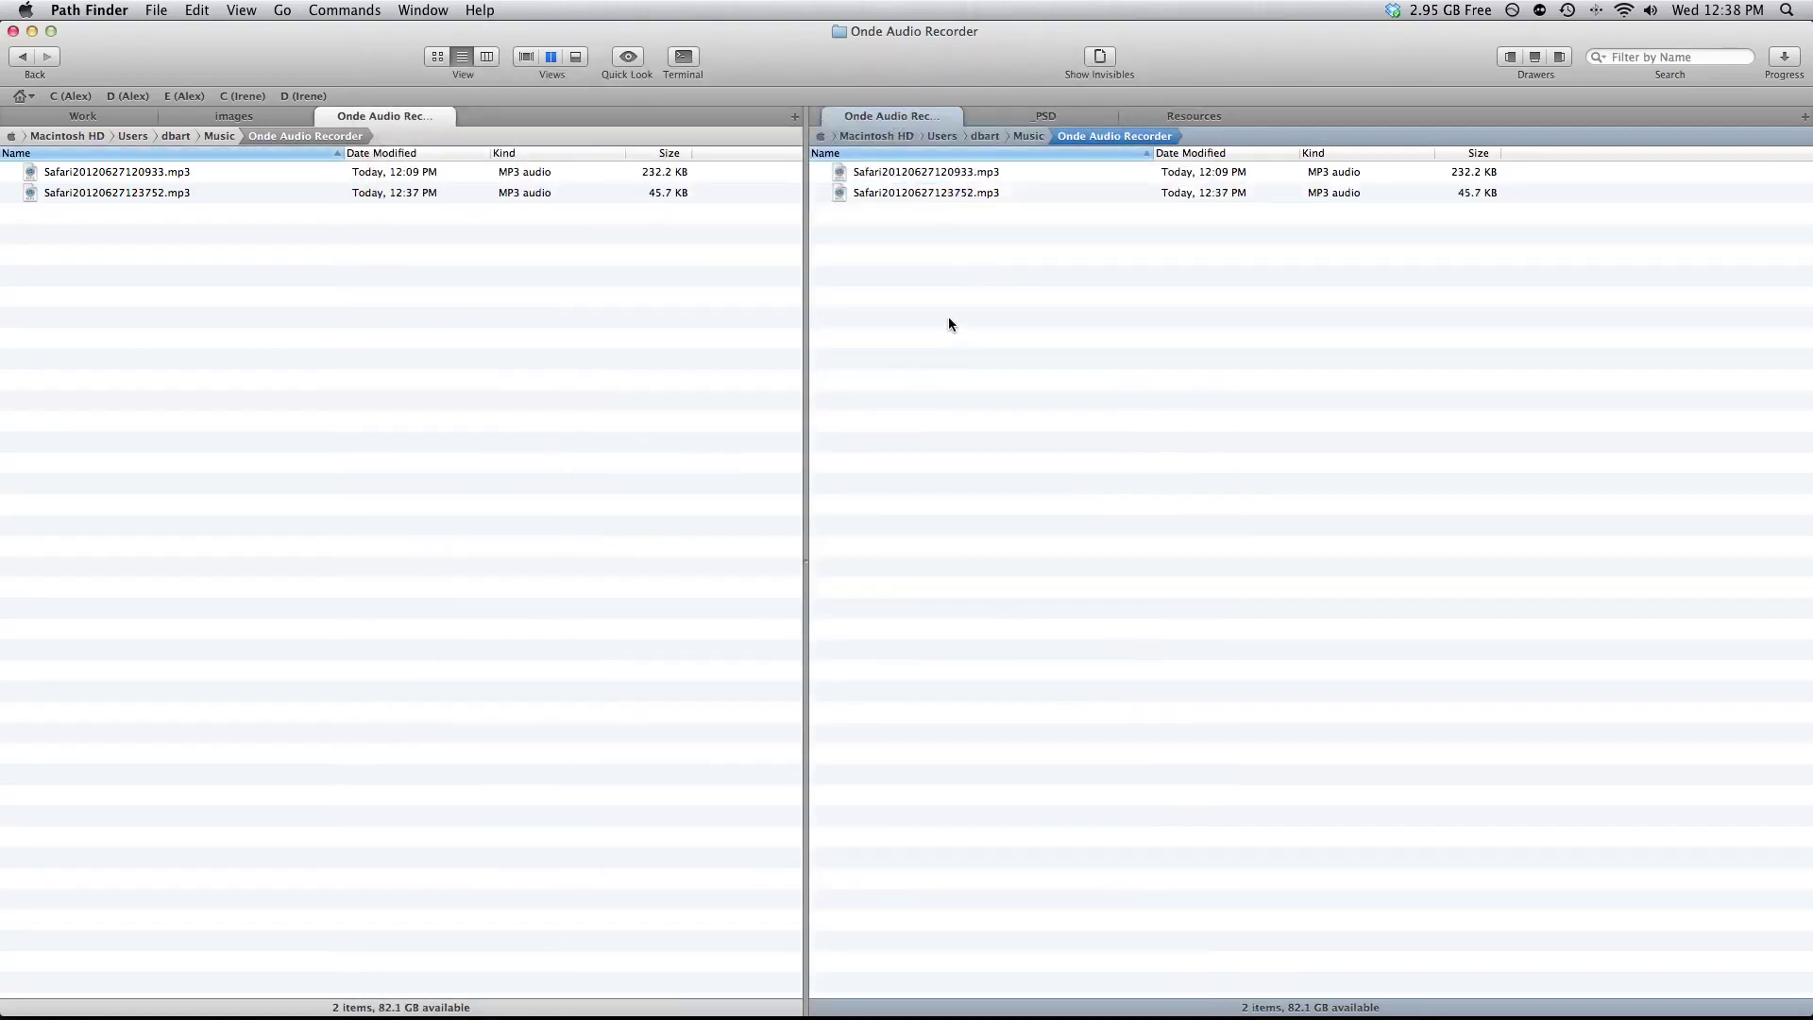
click(1251, 993)
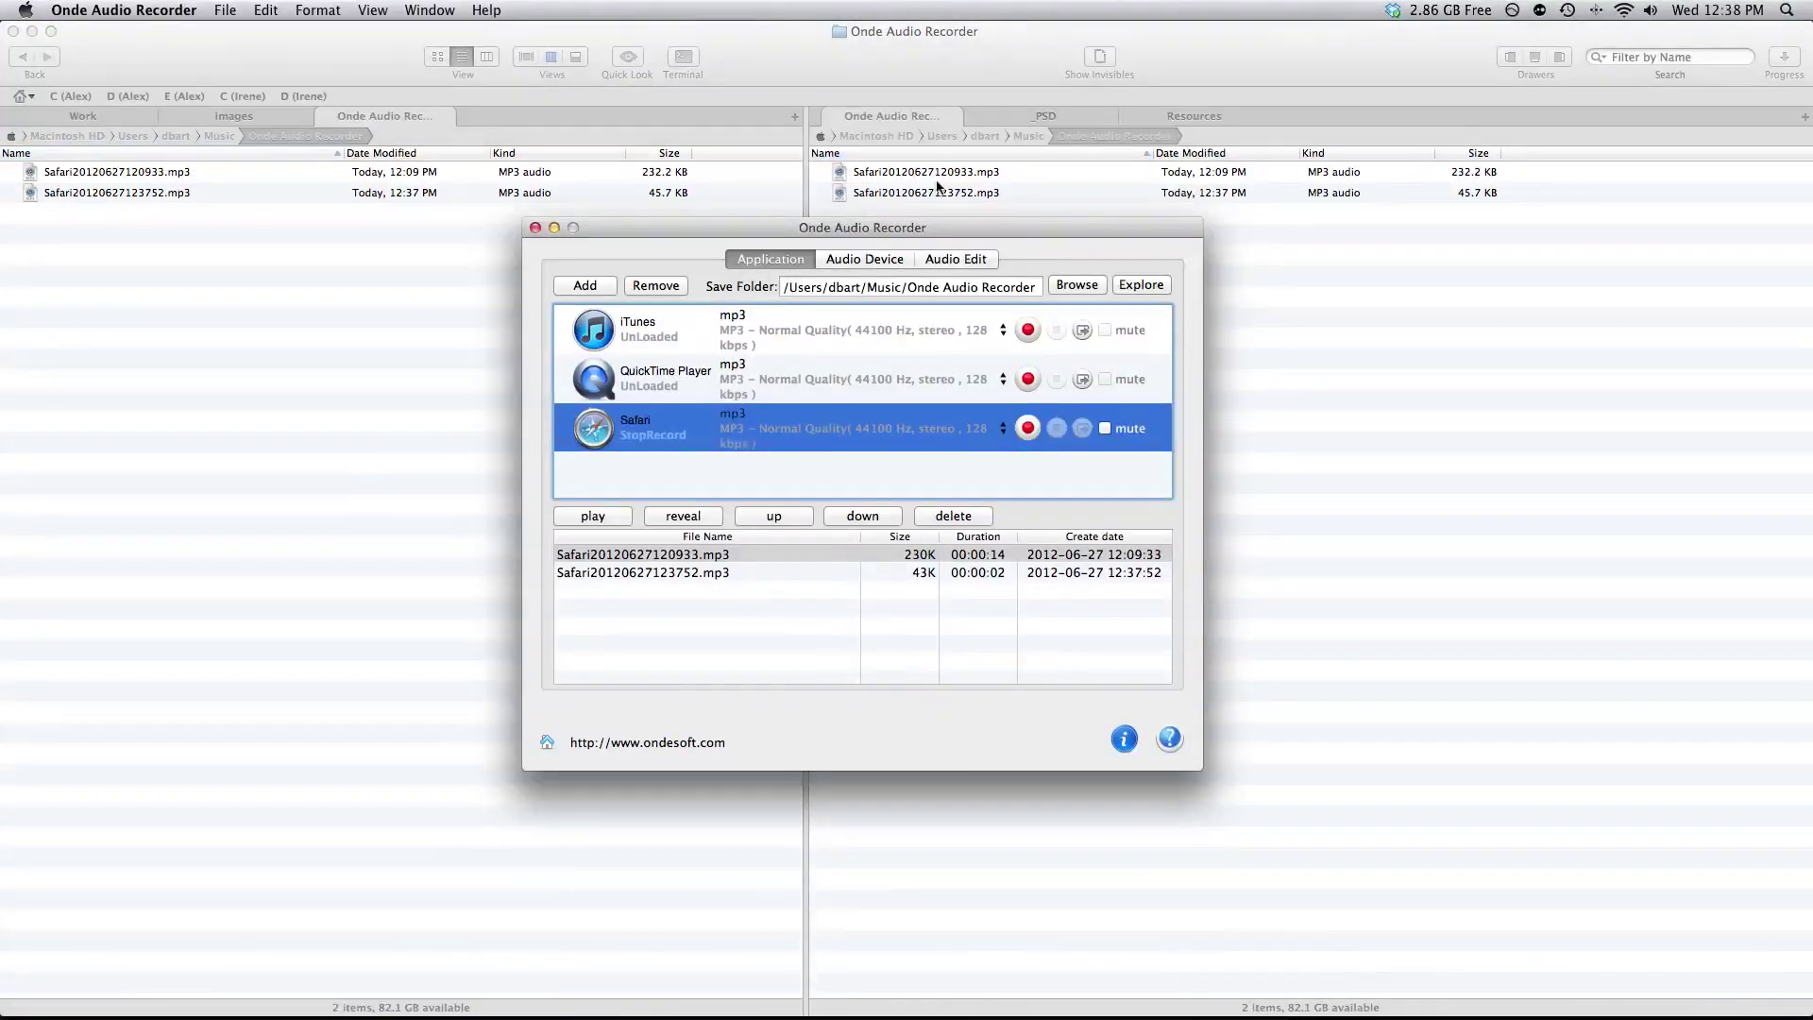
On the Audio Edit tab, load Safari20120627120933.mp3 as the input file to trim
click(961, 260)
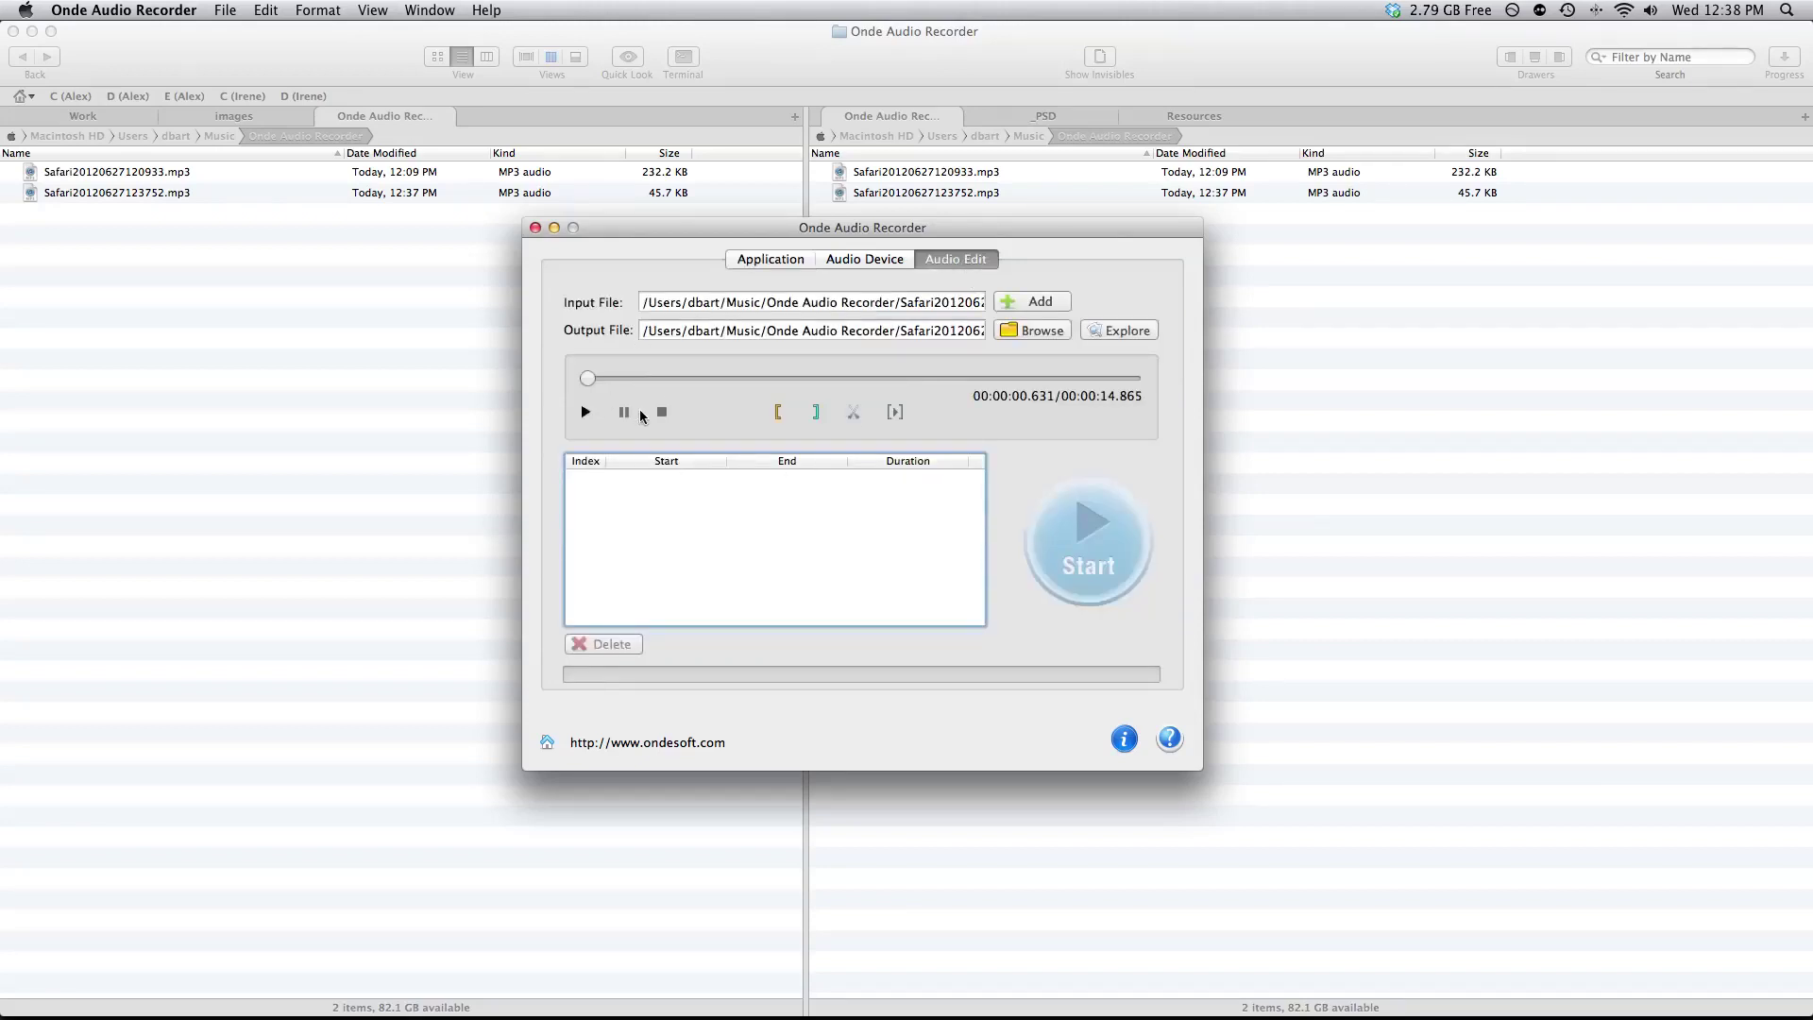
click(1037, 302)
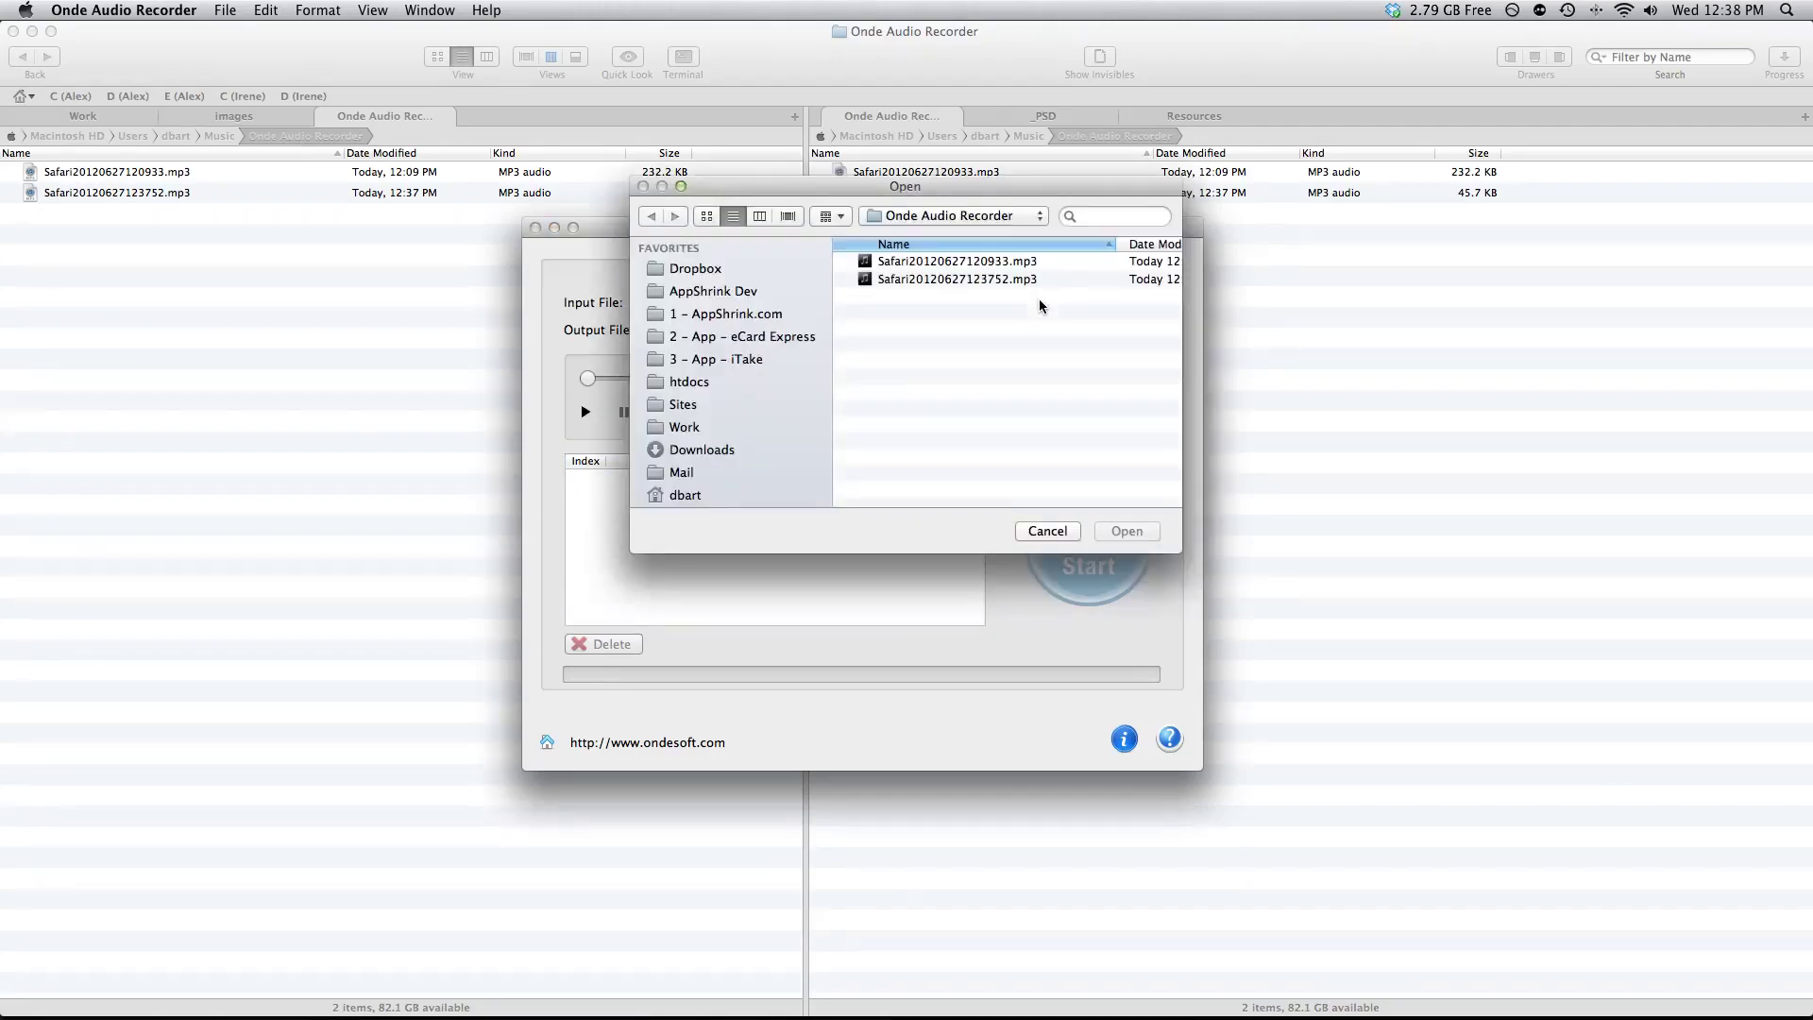
click(983, 282)
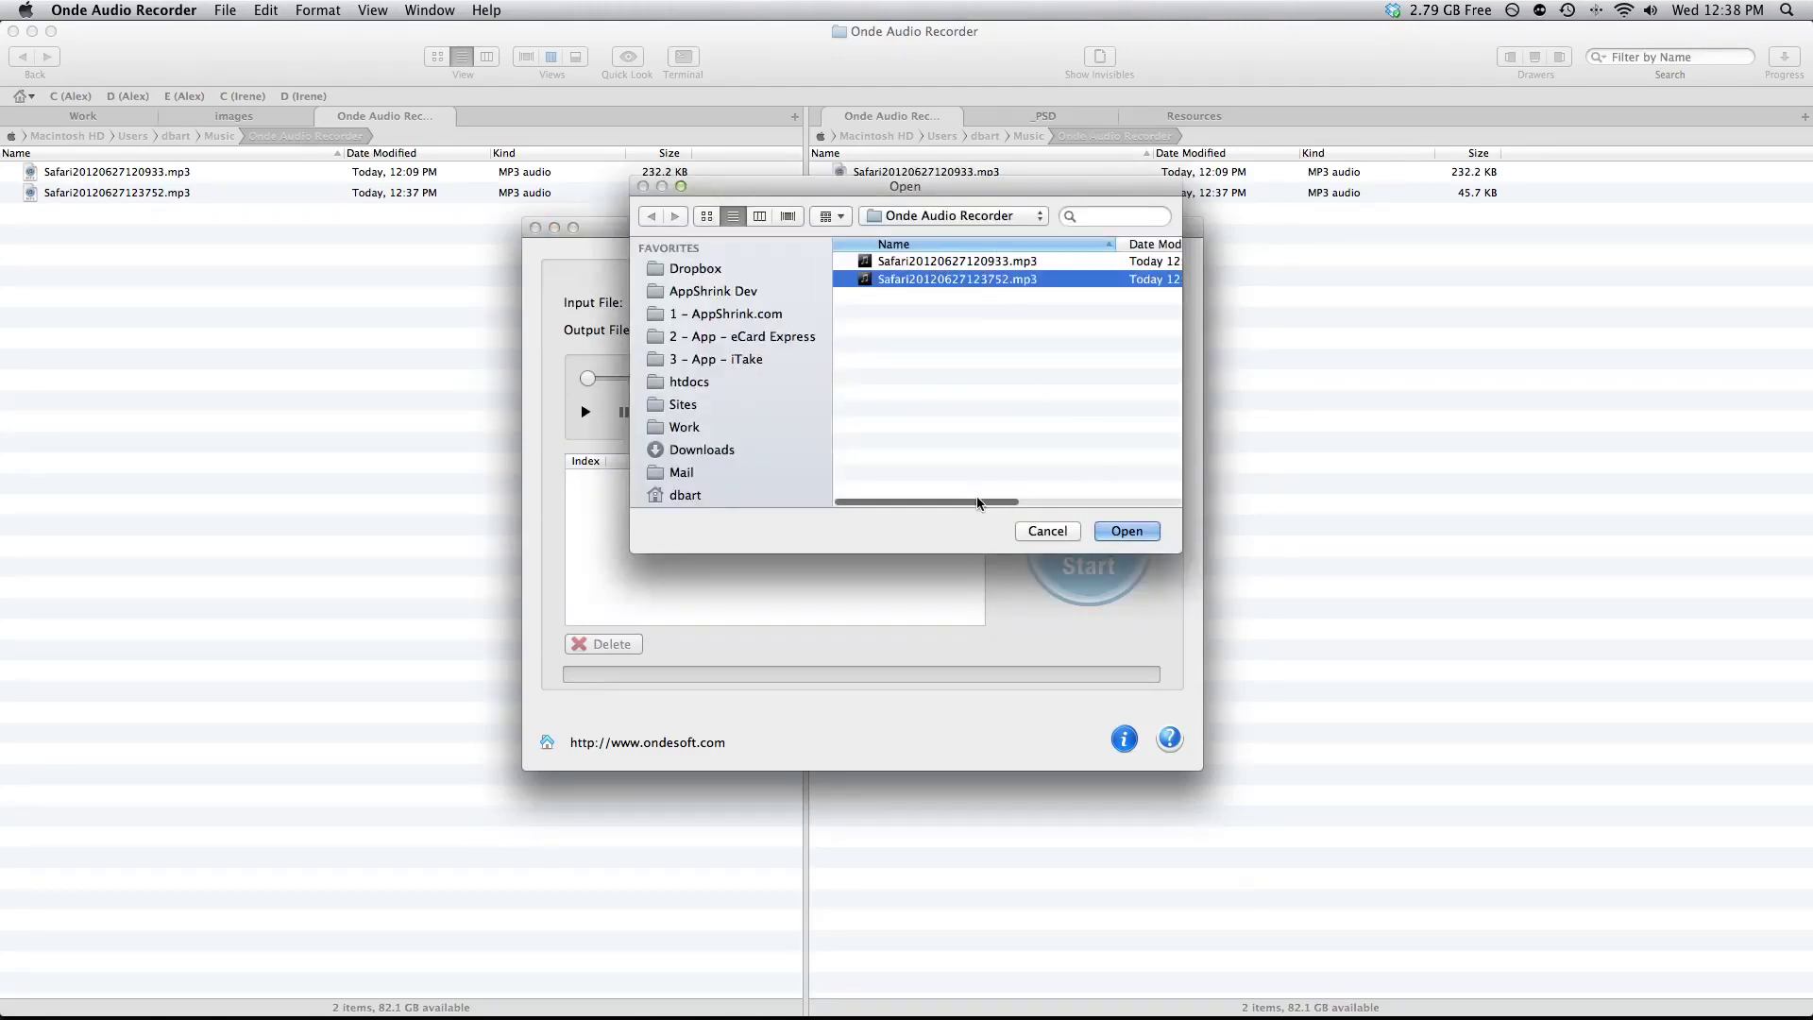
drag(978, 505, 1123, 518)
scroll(1123, 519, left, 5)
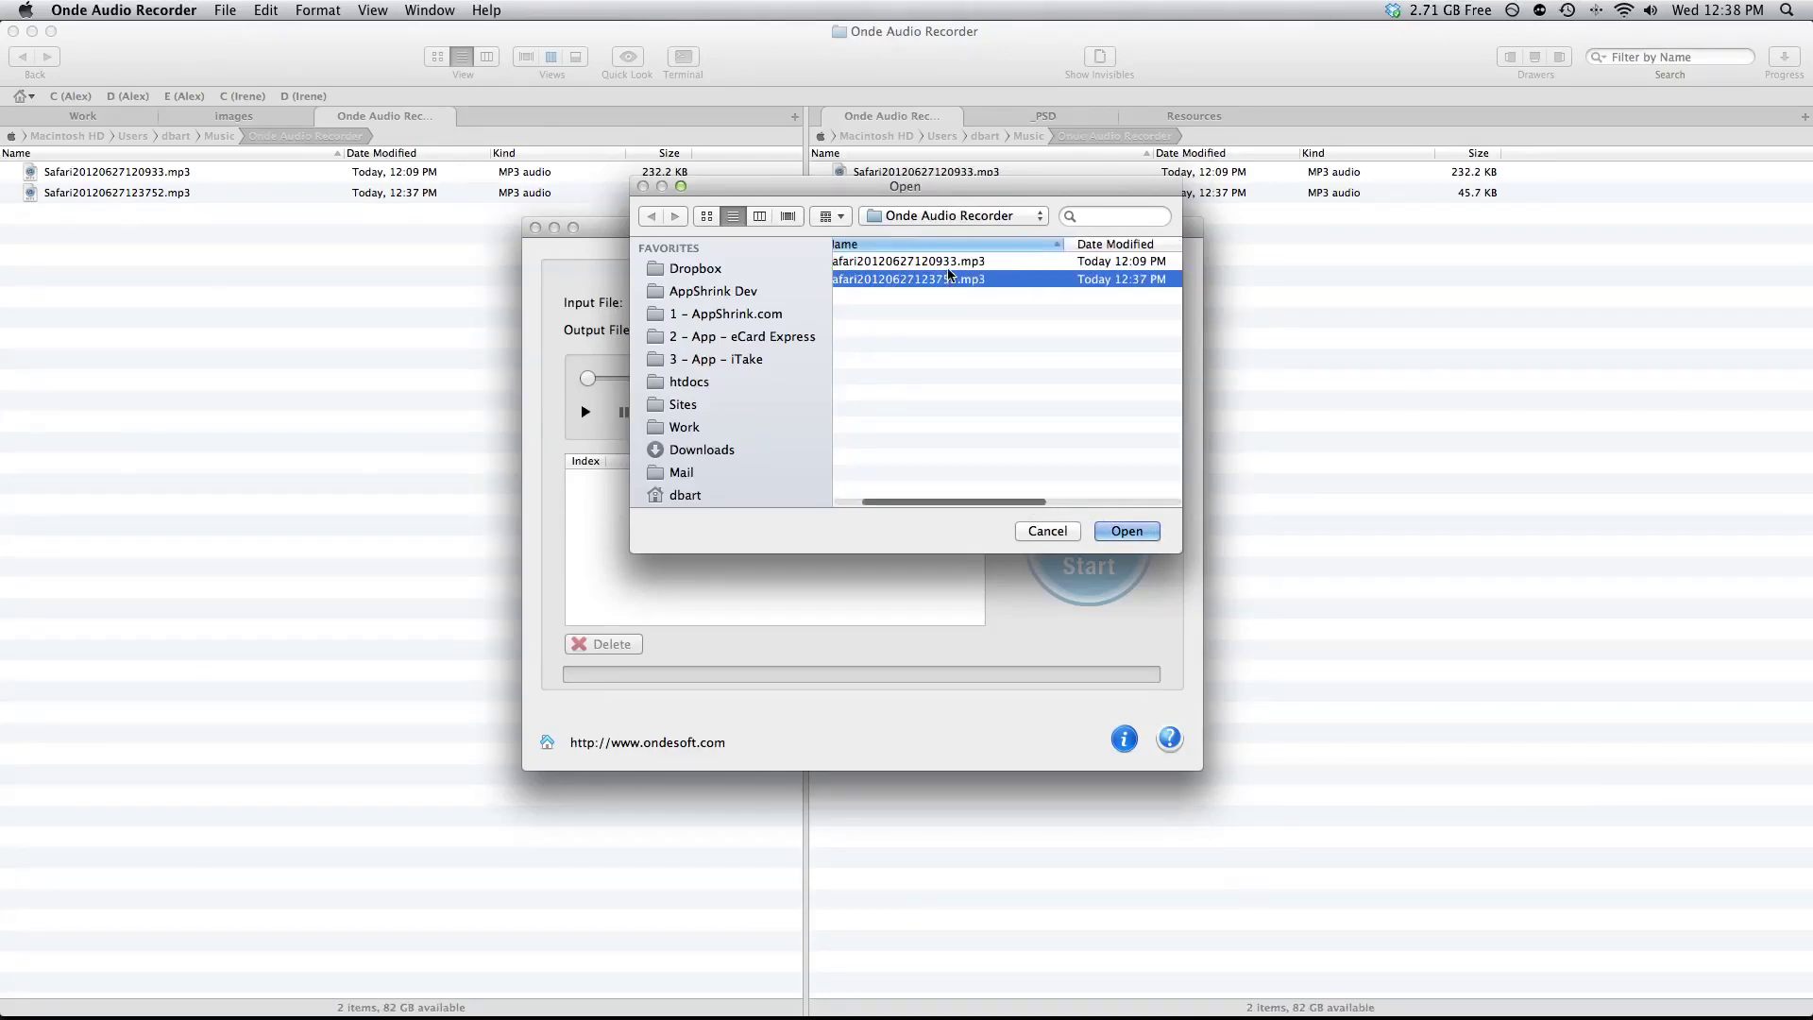
key(Up)
click(1124, 531)
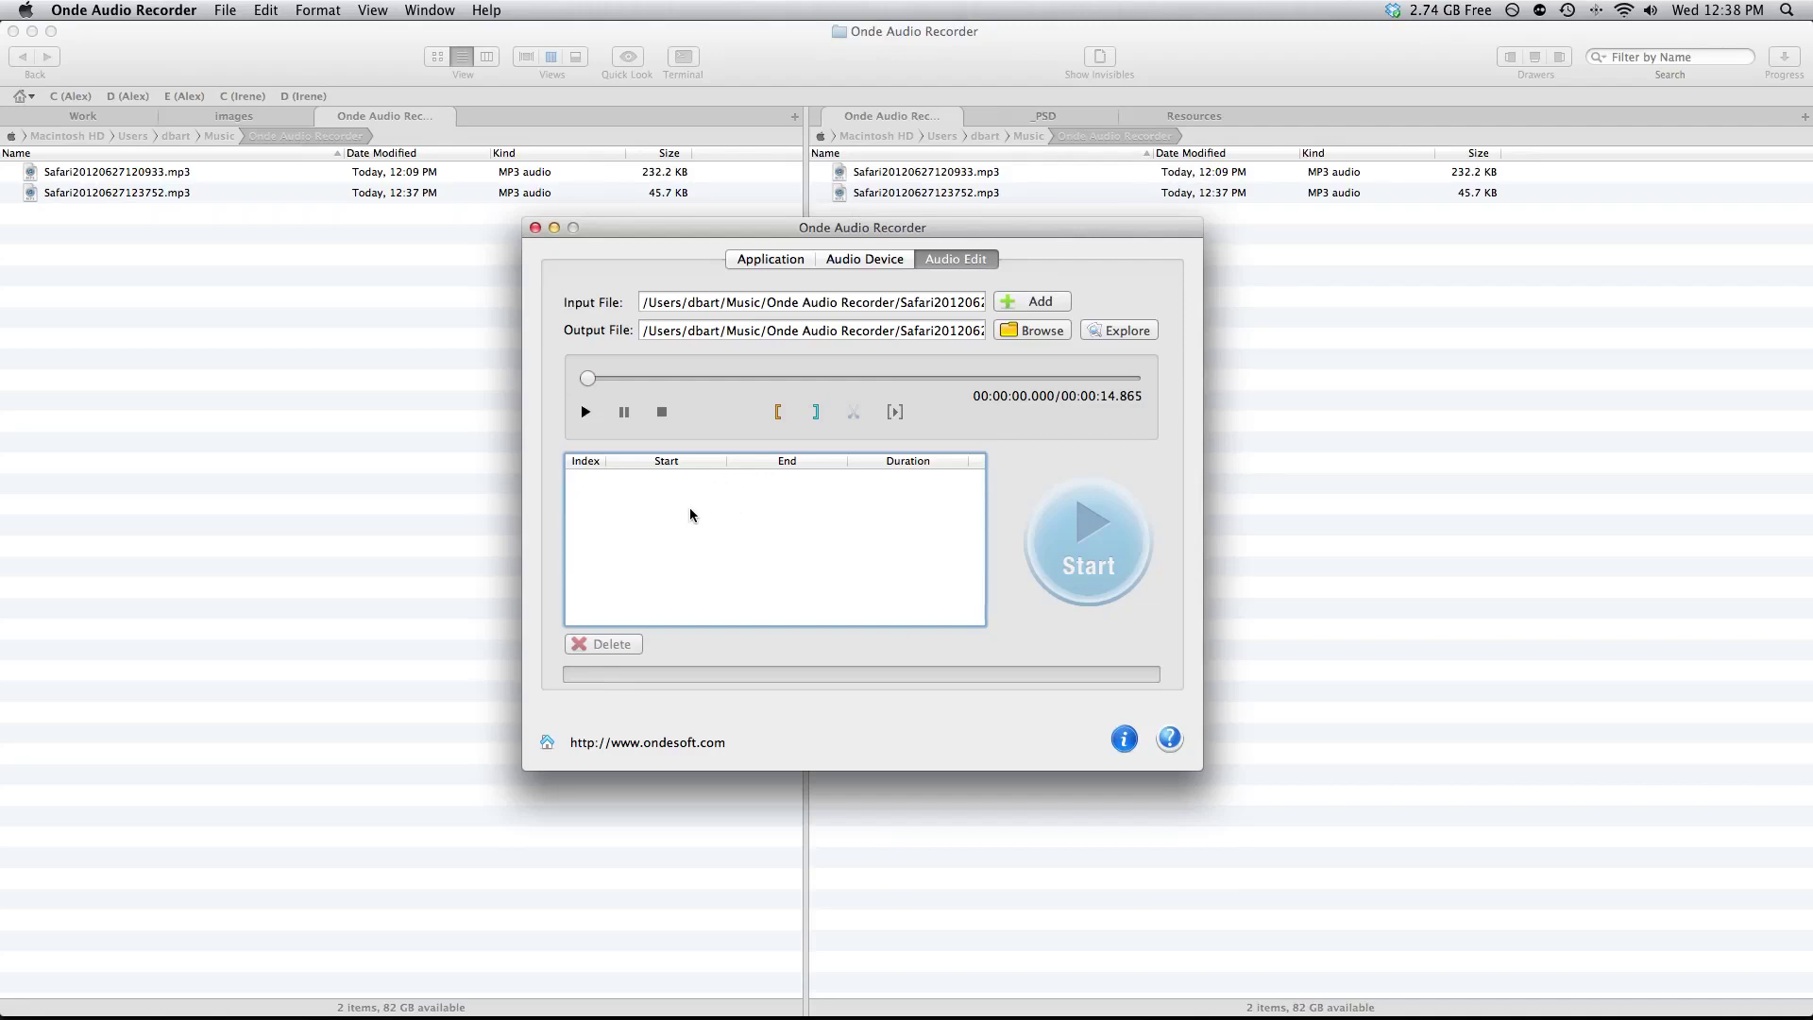
Preview the recording and add a clip from 00:00:02.460 to 00:00:07.303 (4.843 s)
click(587, 411)
click(662, 412)
click(677, 377)
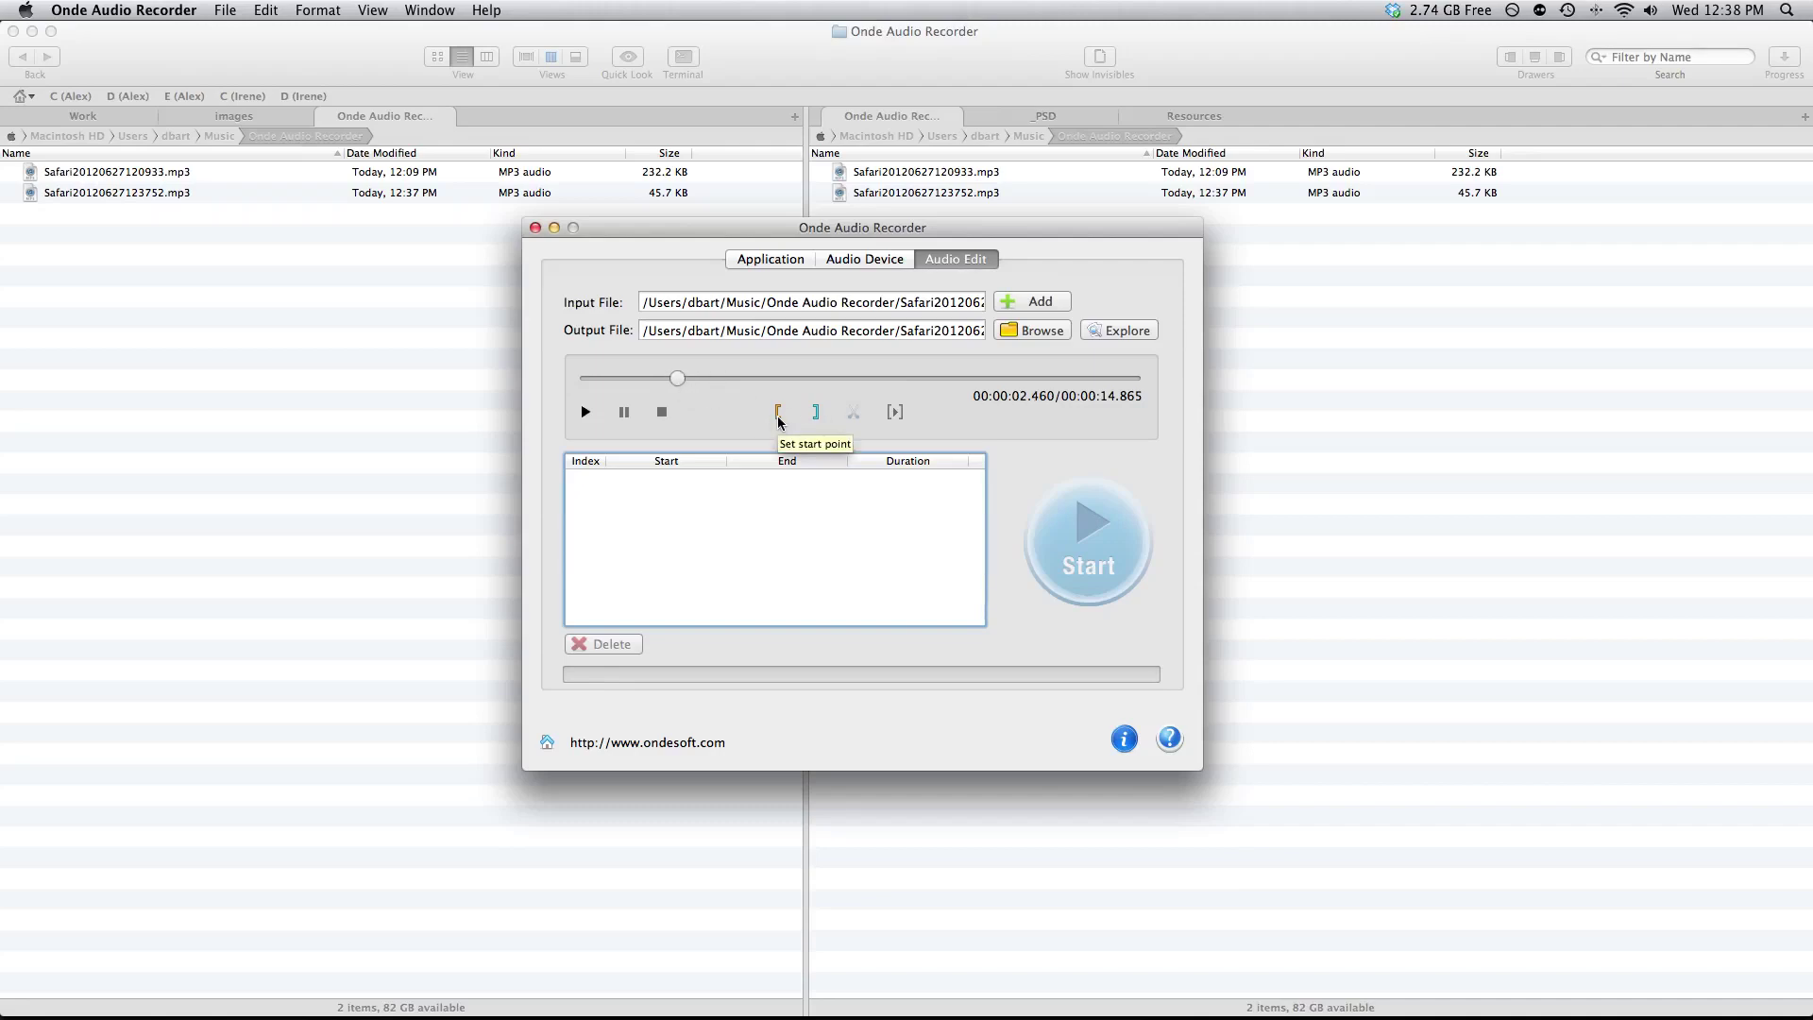
click(779, 416)
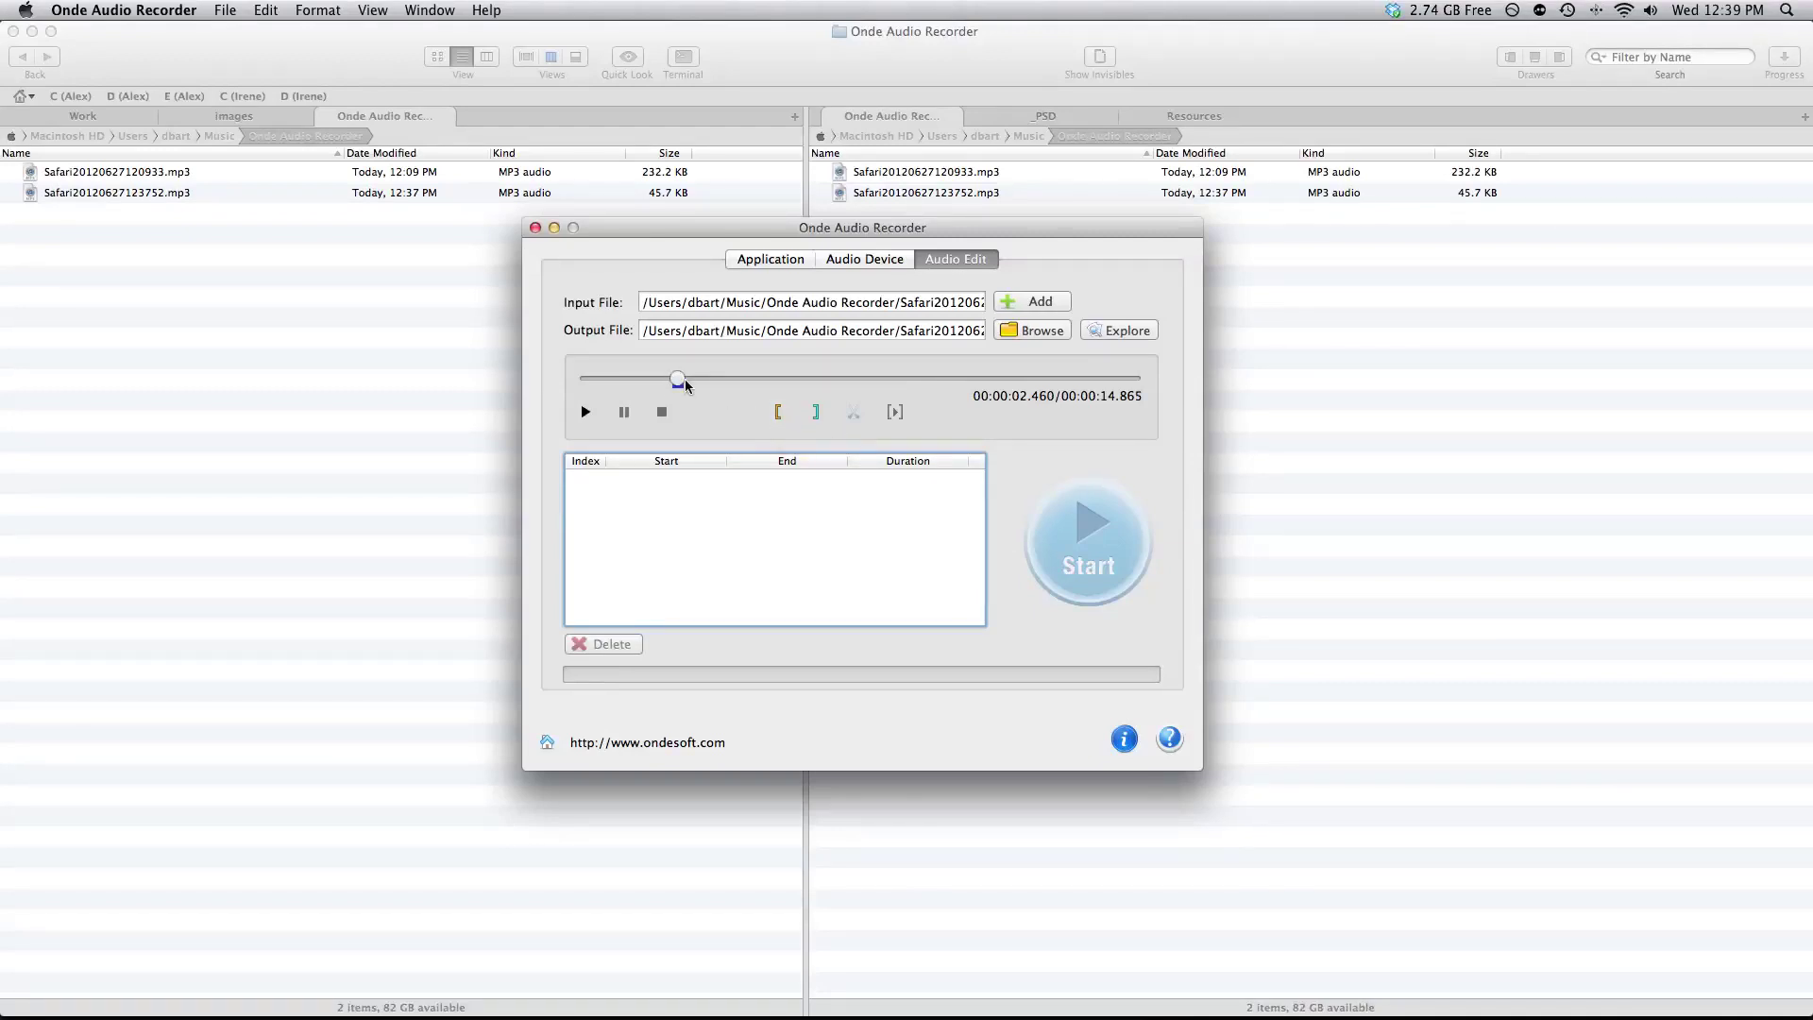
mouse_move(682, 378)
mouse_down()
mouse_move(896, 379)
mouse_move(814, 381)
mouse_up()
click(853, 416)
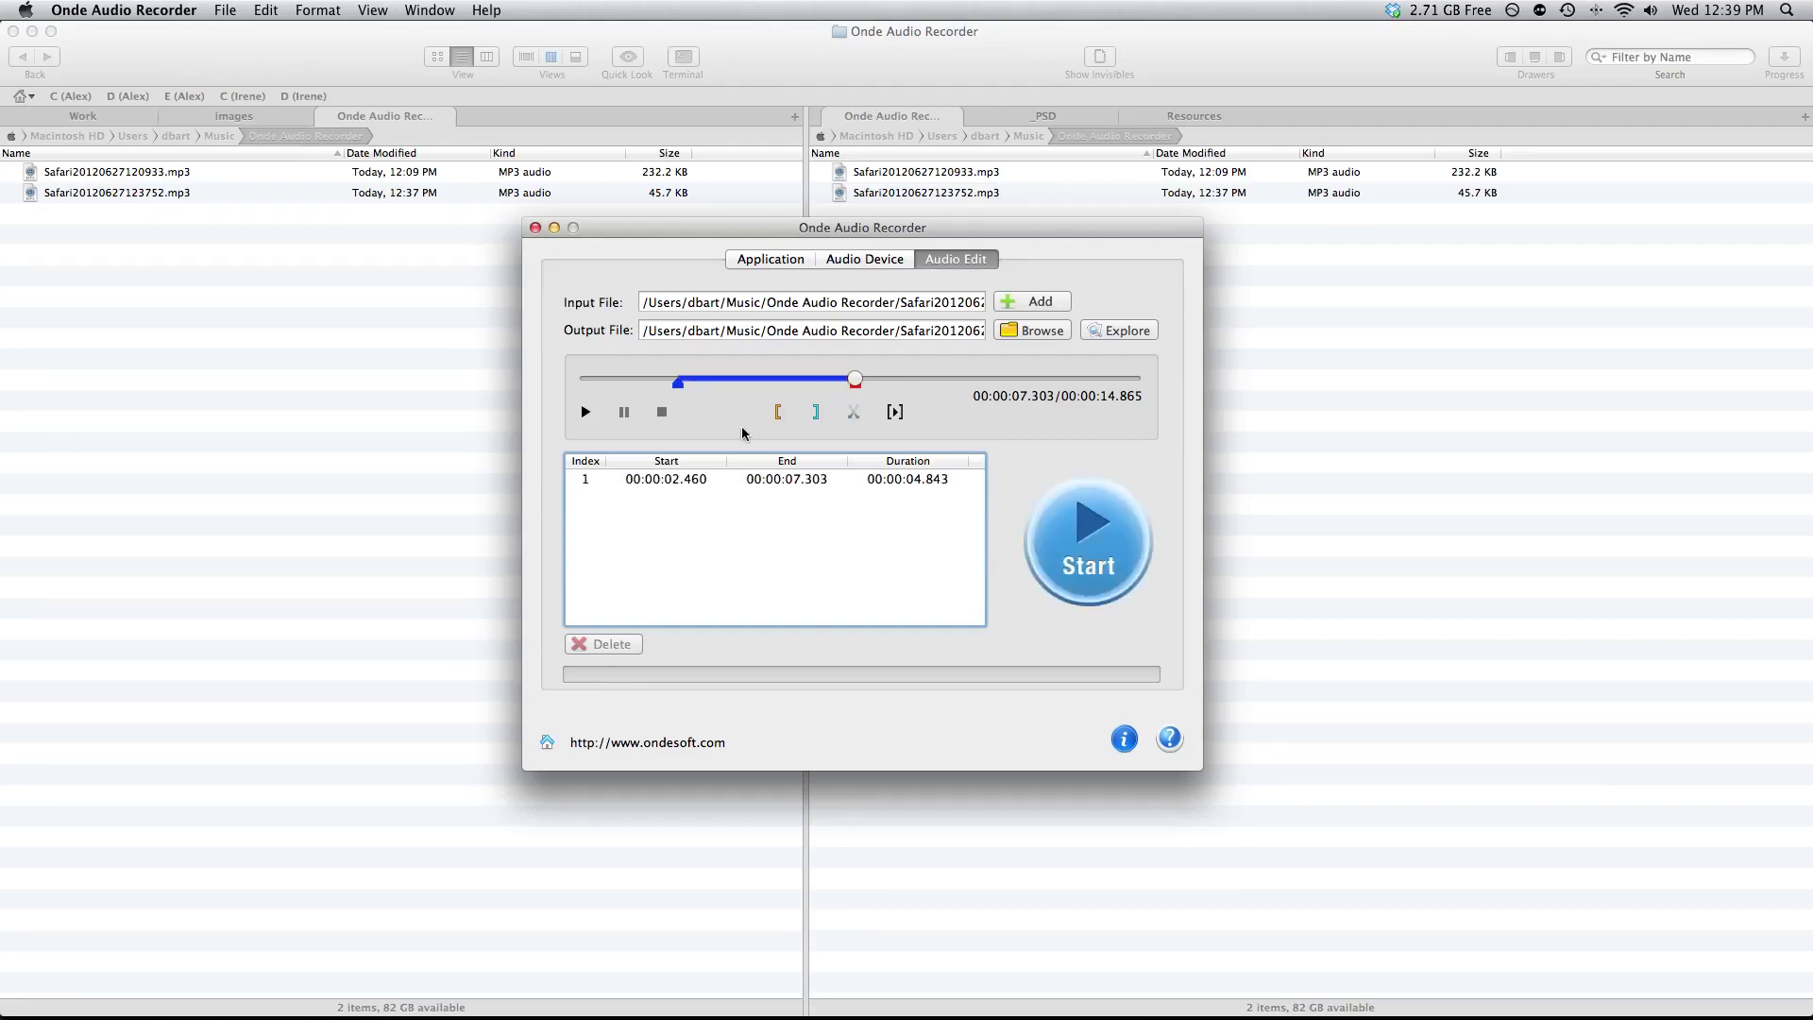
click(1093, 541)
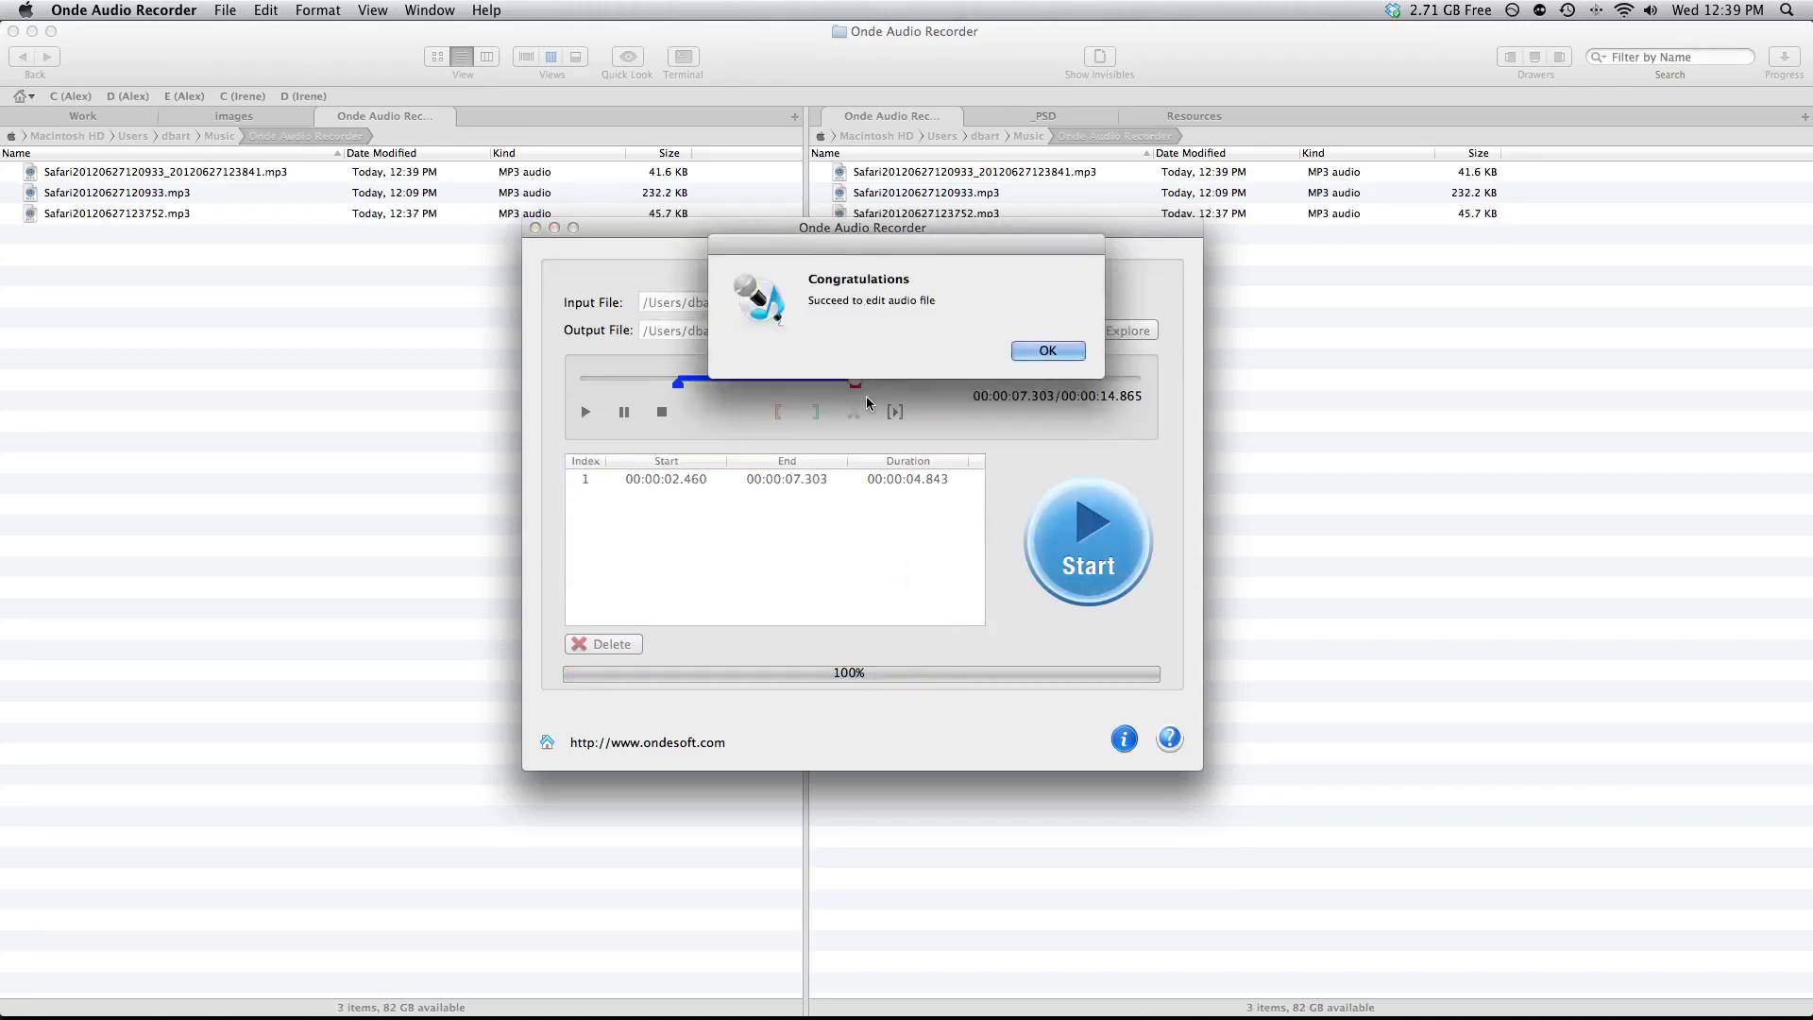
click(1015, 352)
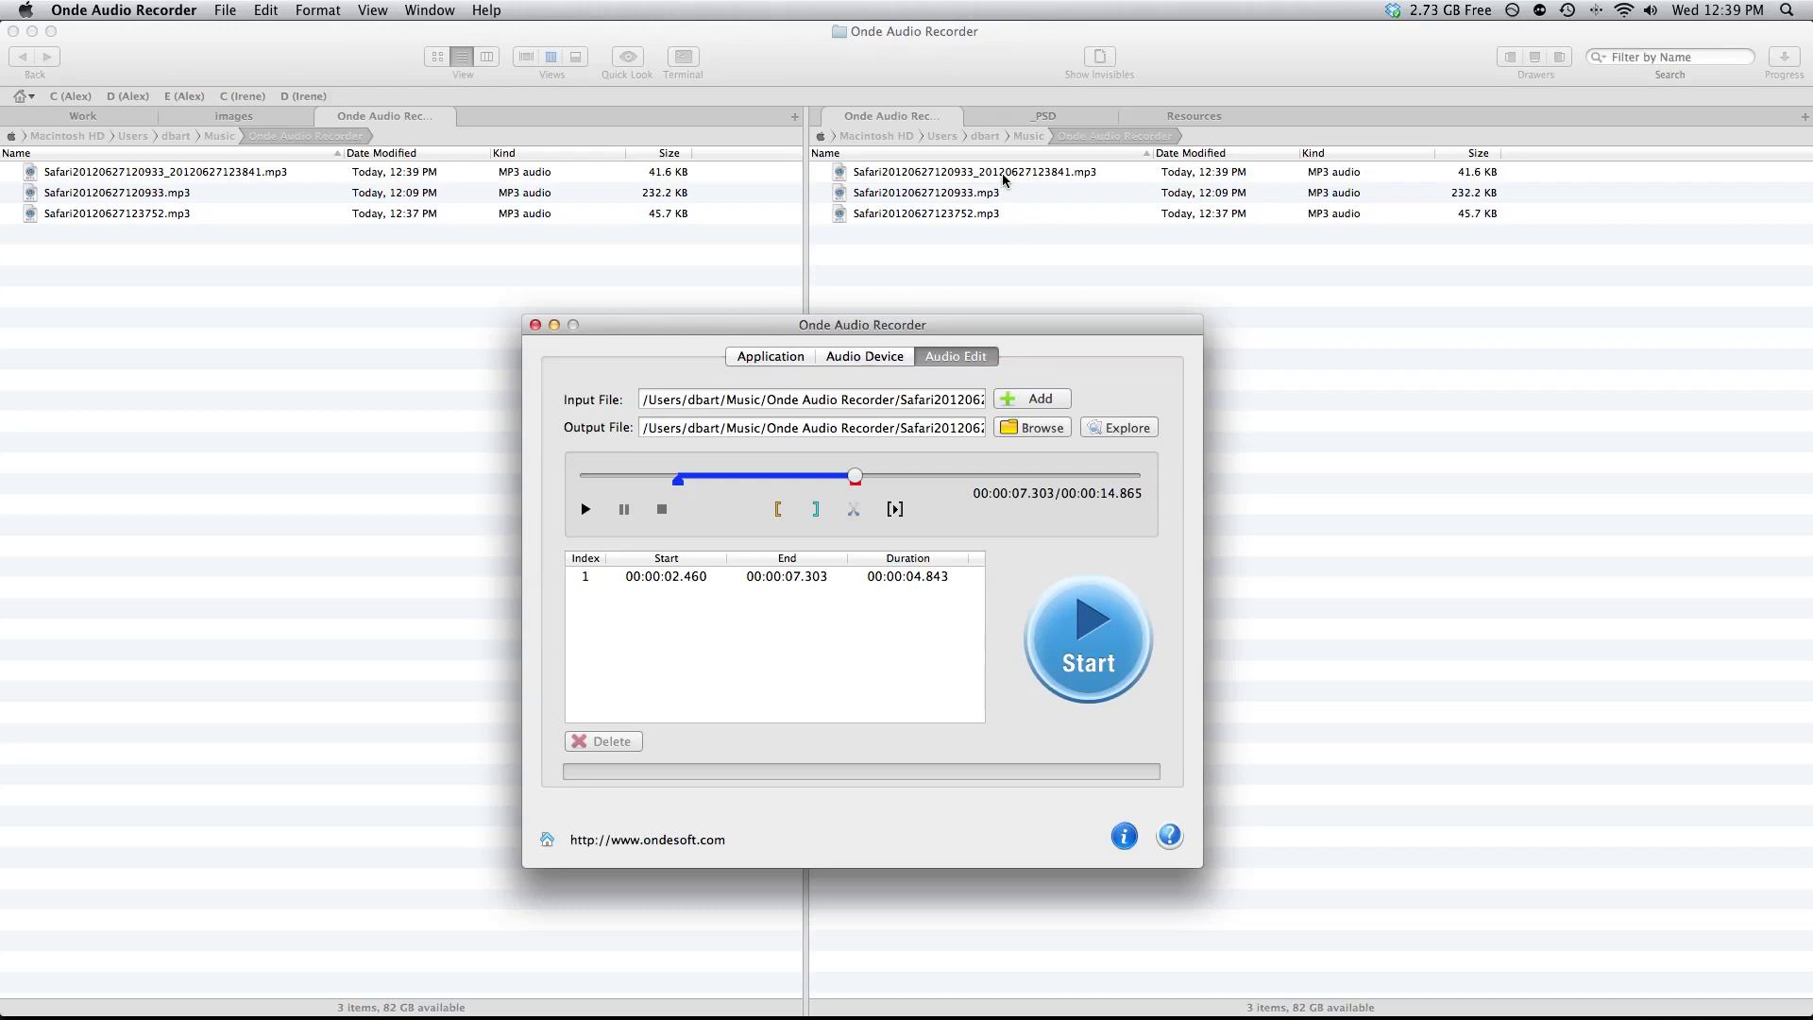
click(780, 357)
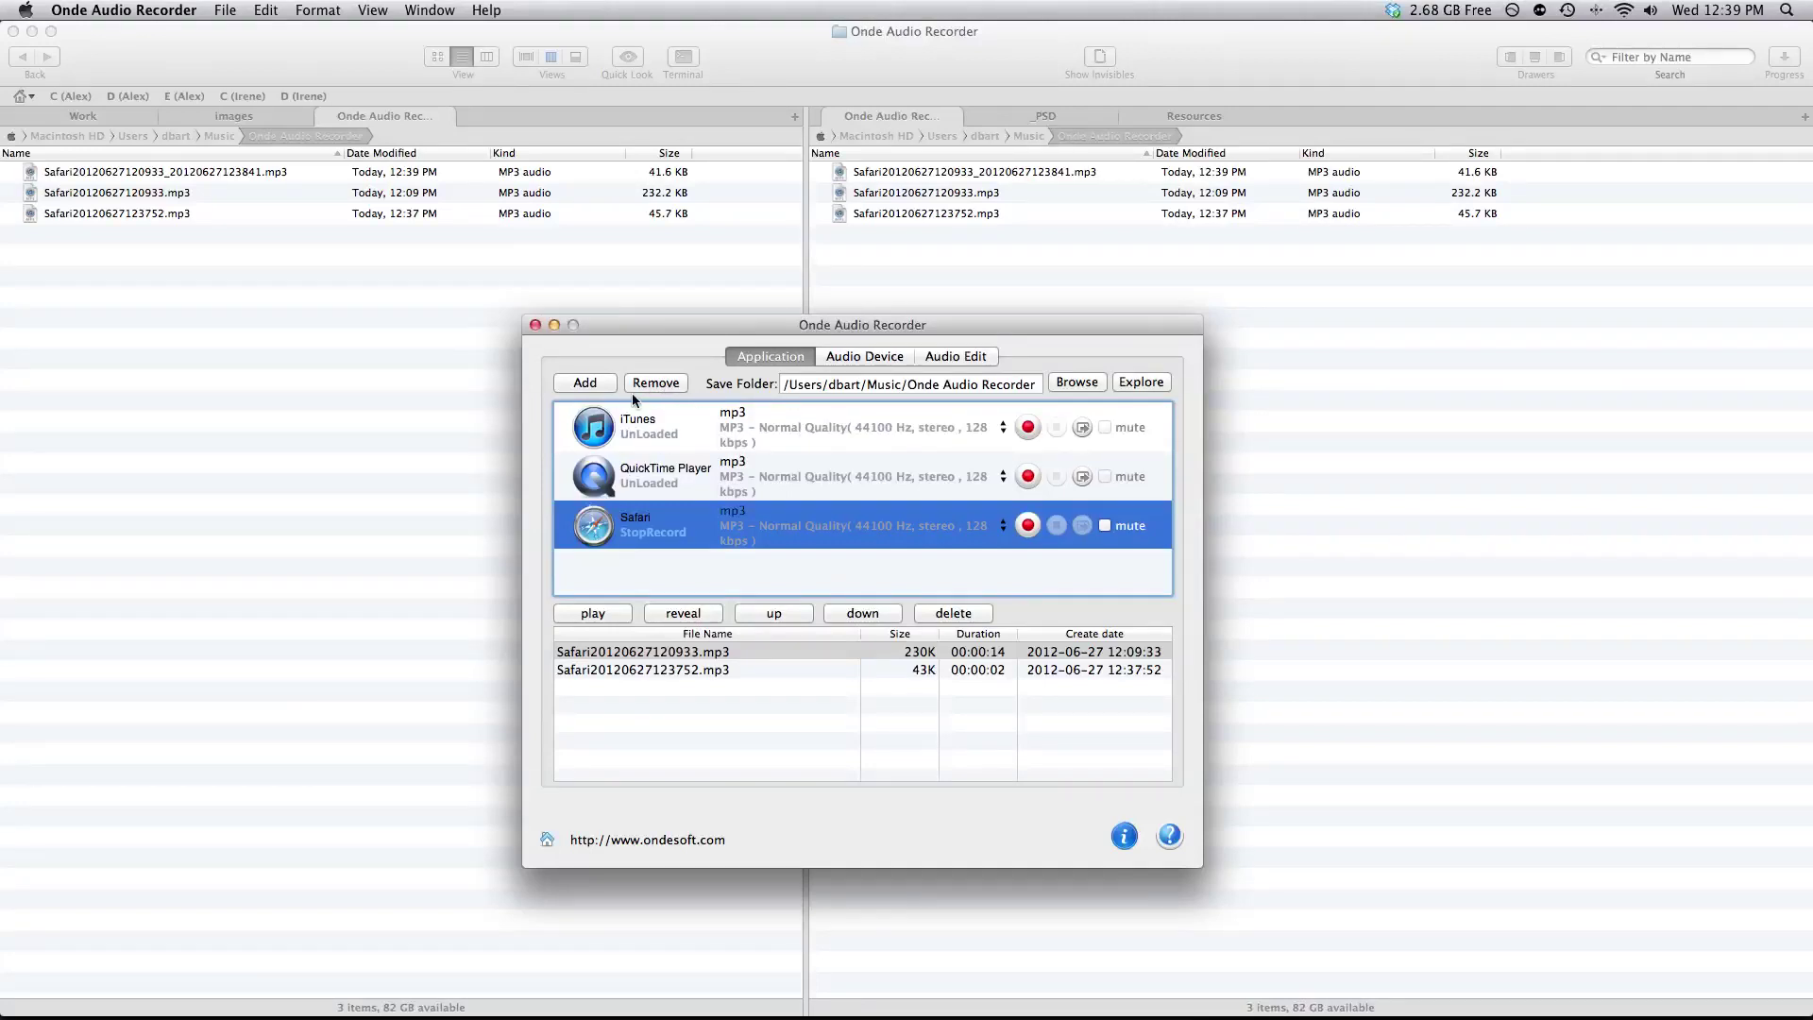
click(658, 669)
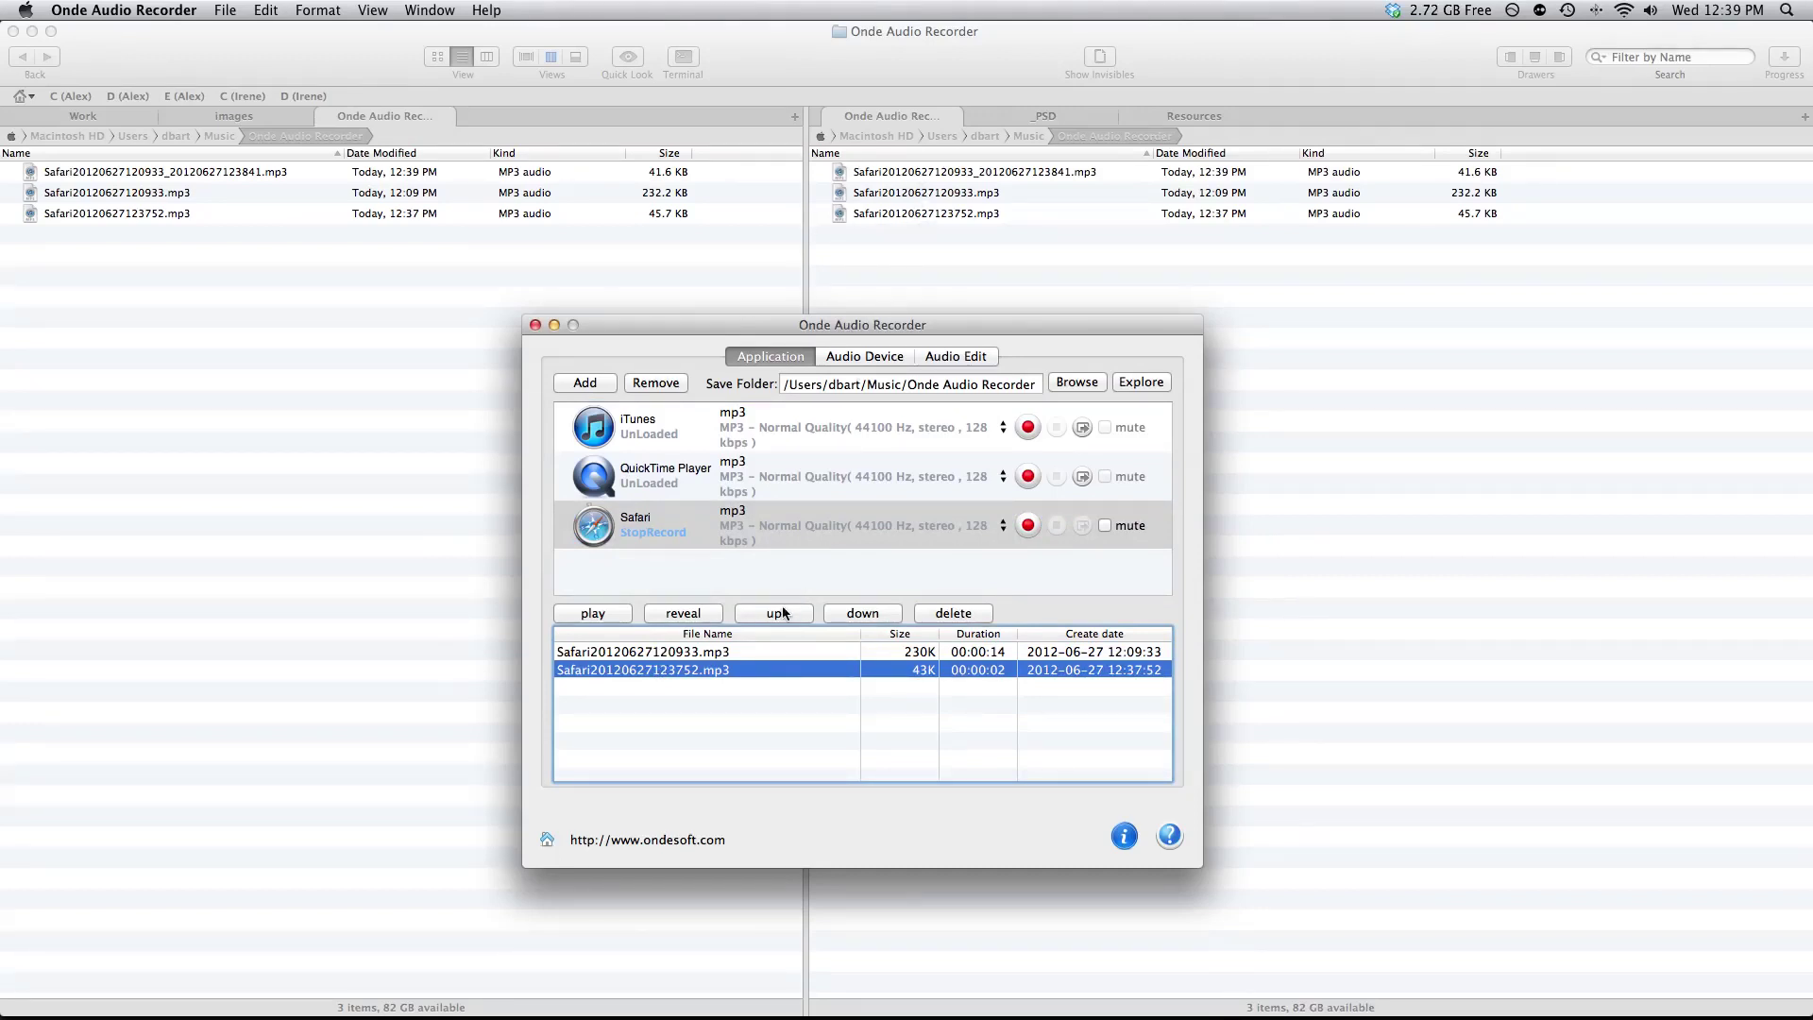
click(639, 655)
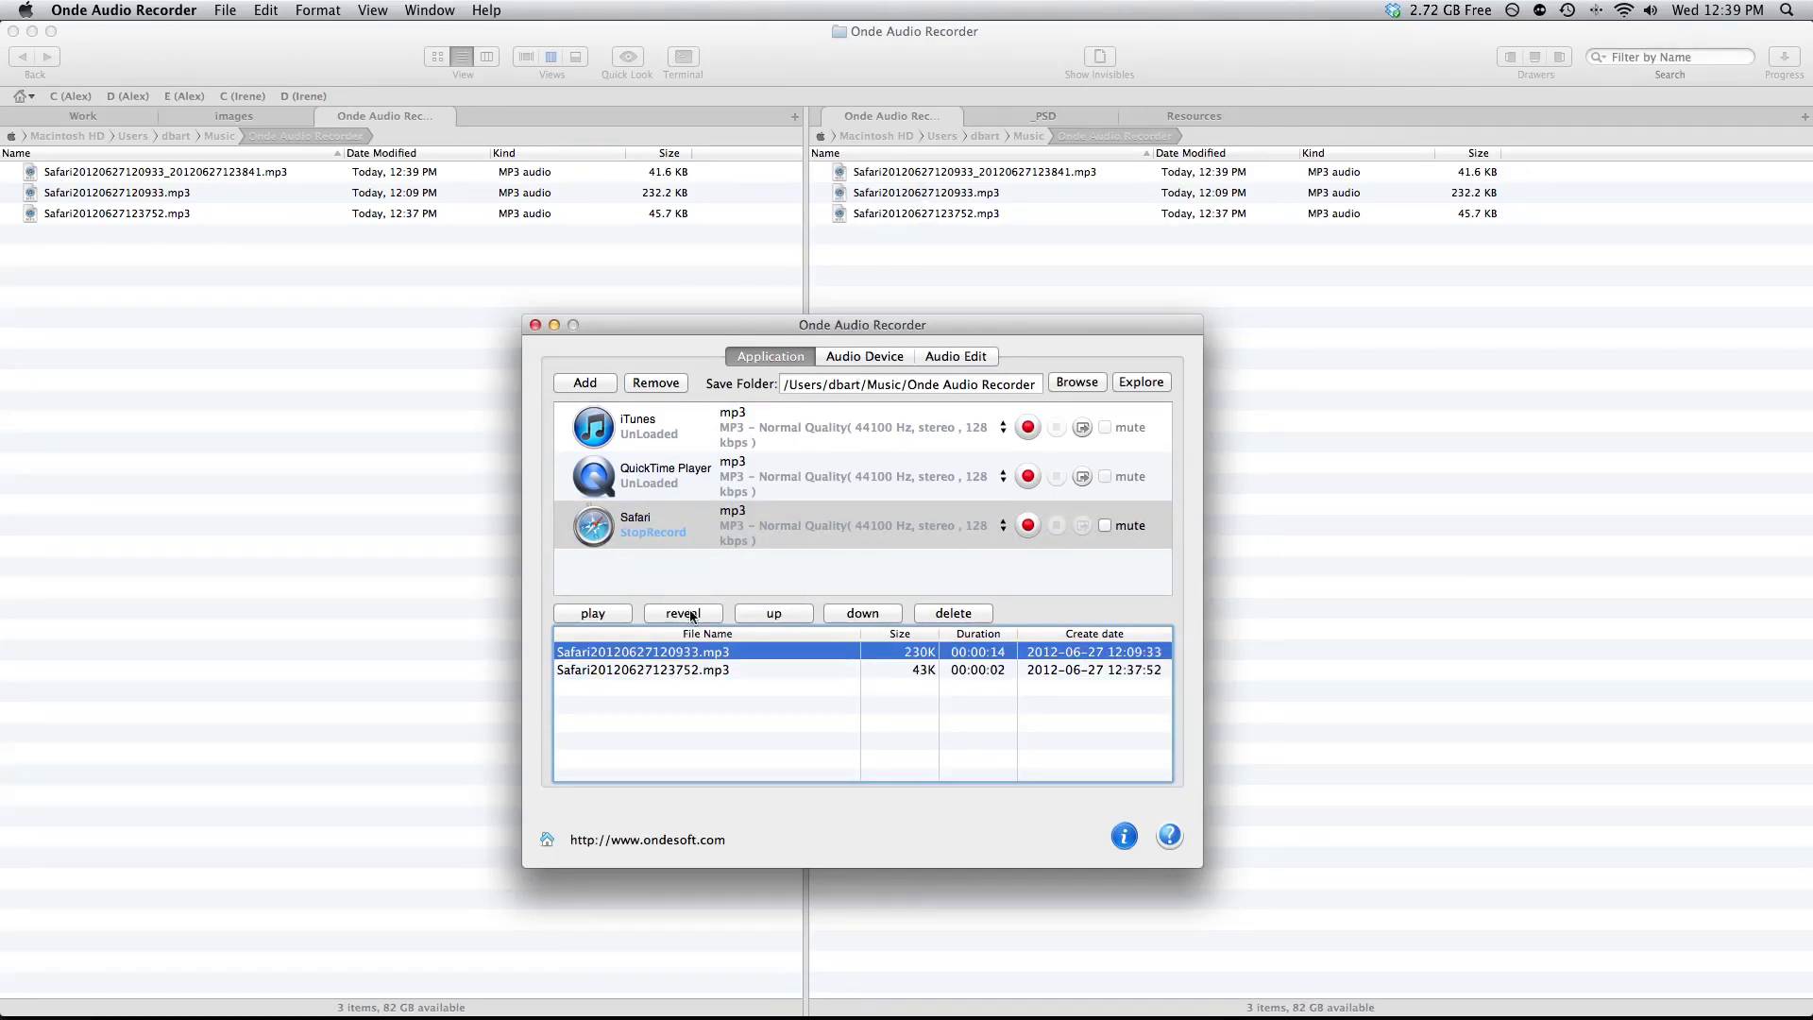
click(694, 616)
key(cmd+w)
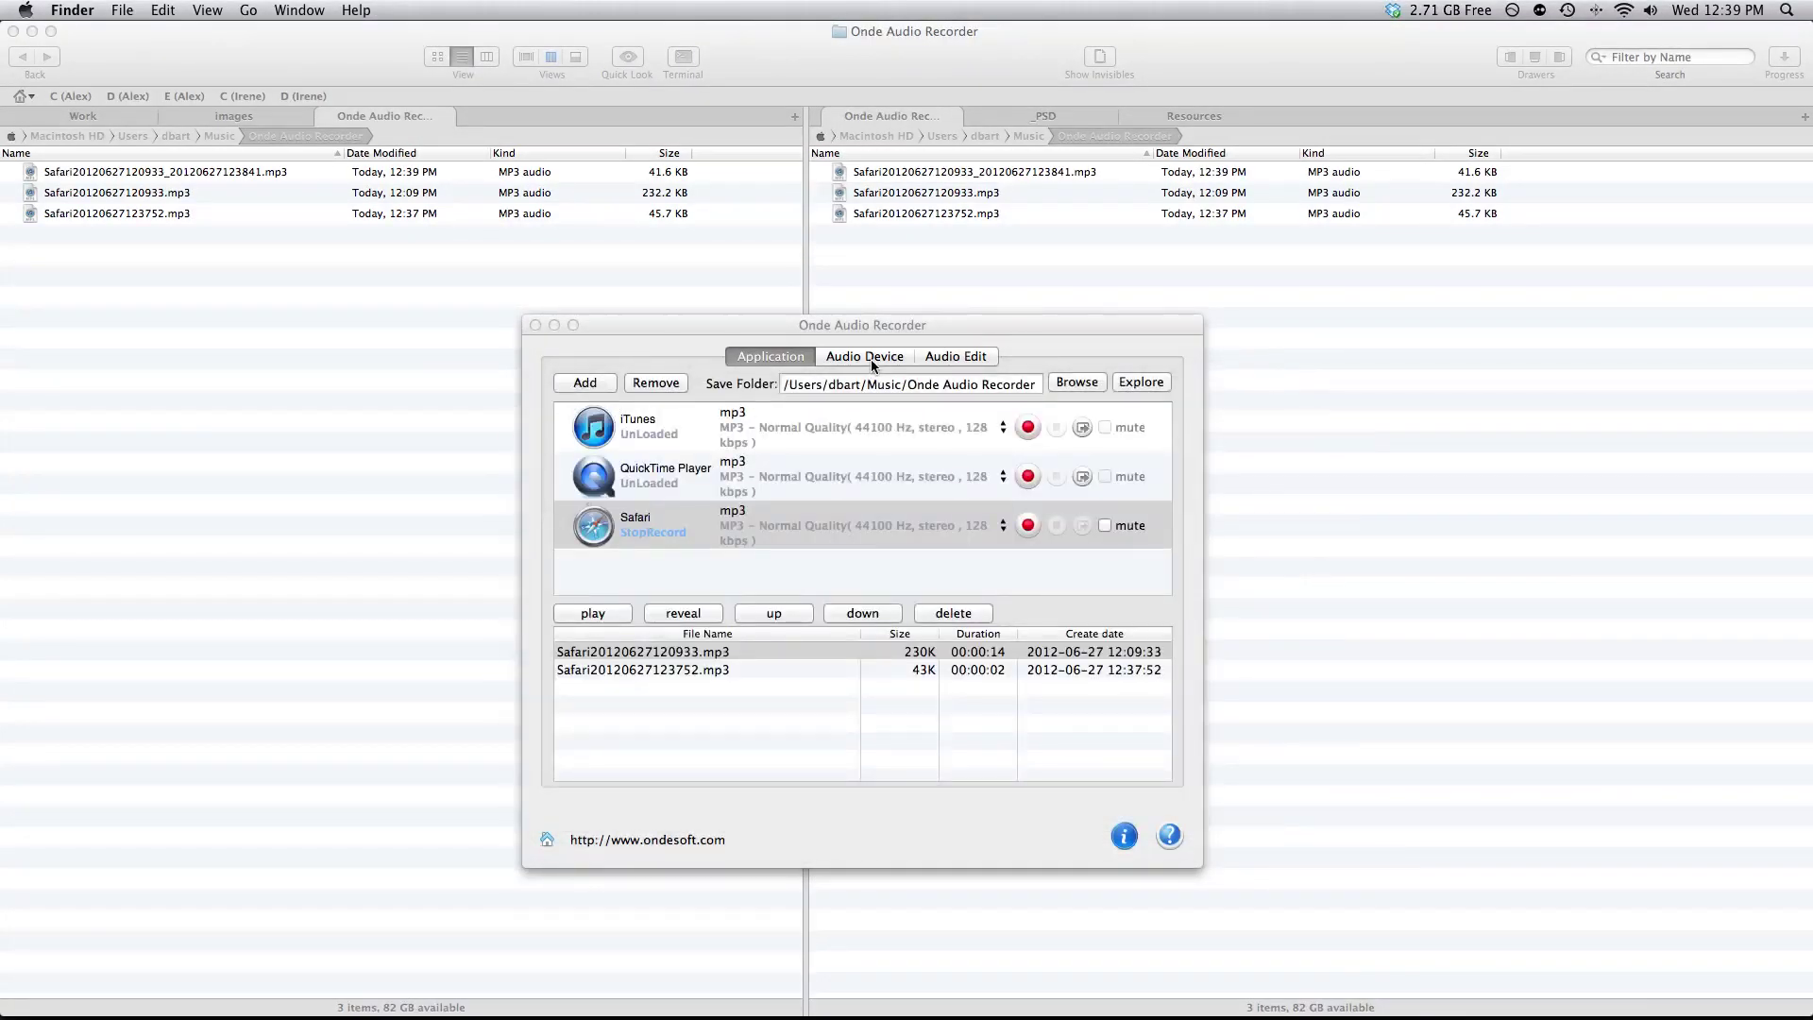
click(871, 359)
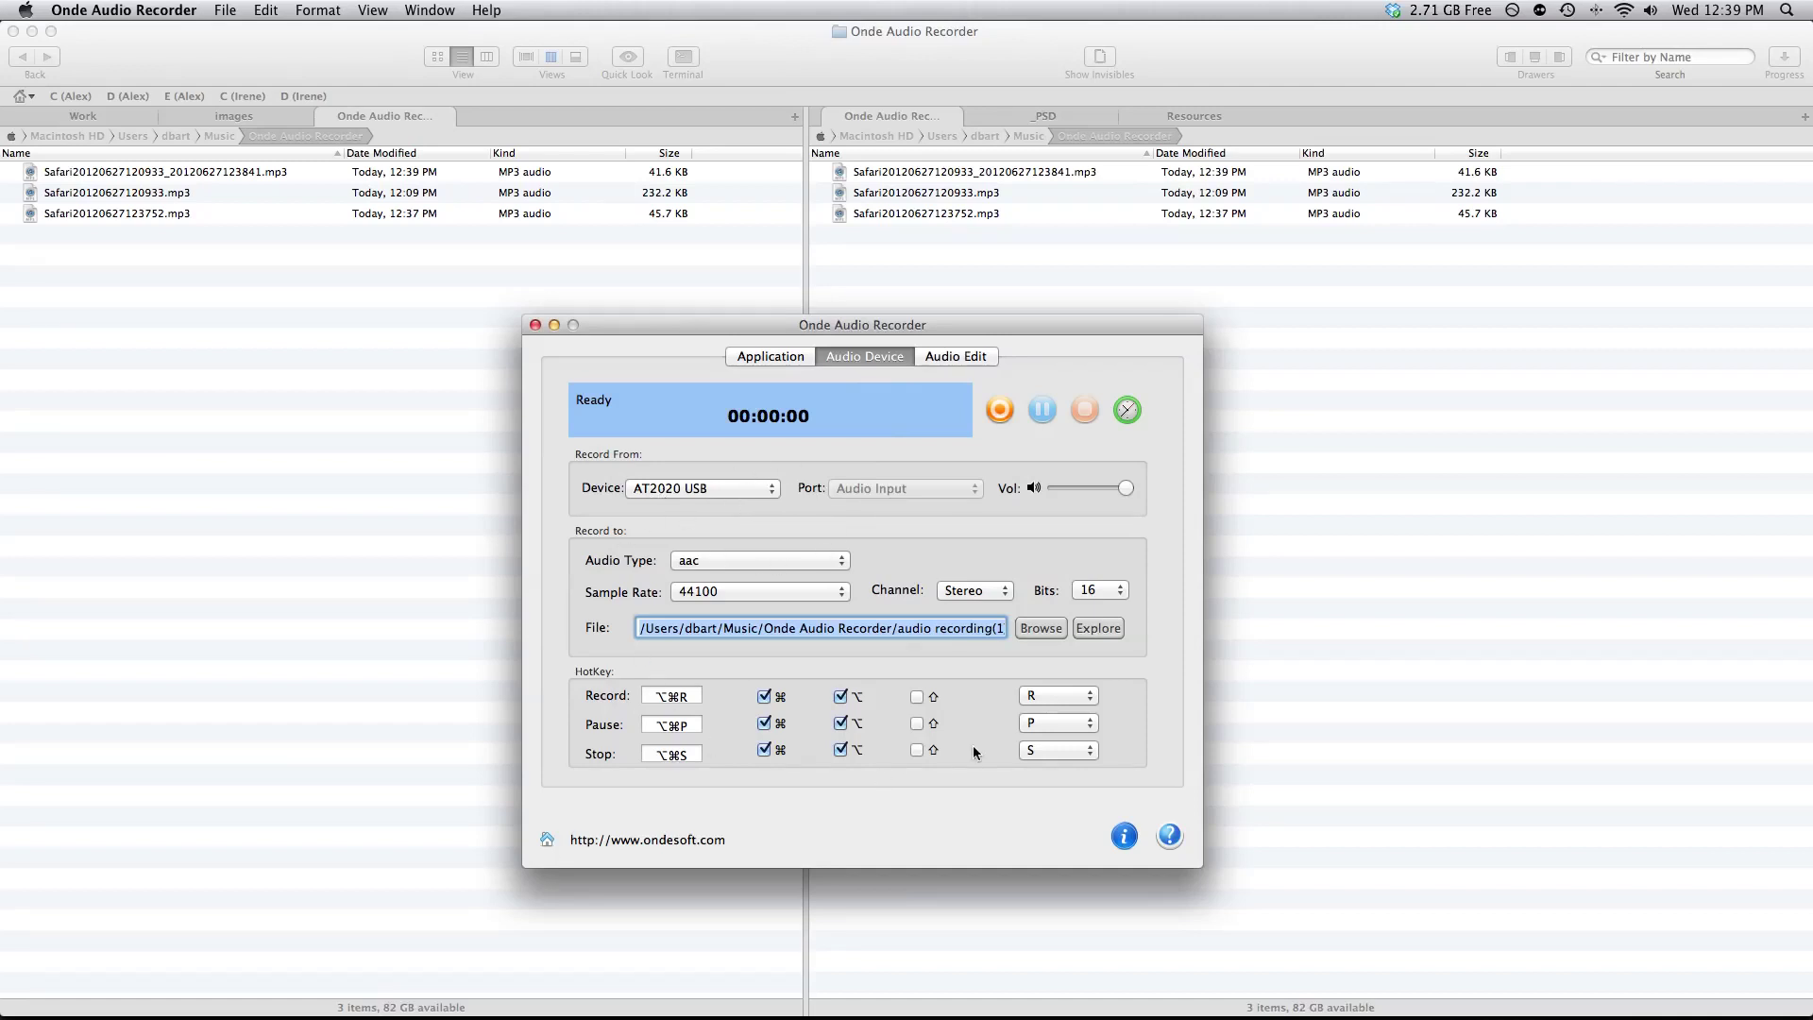
click(788, 363)
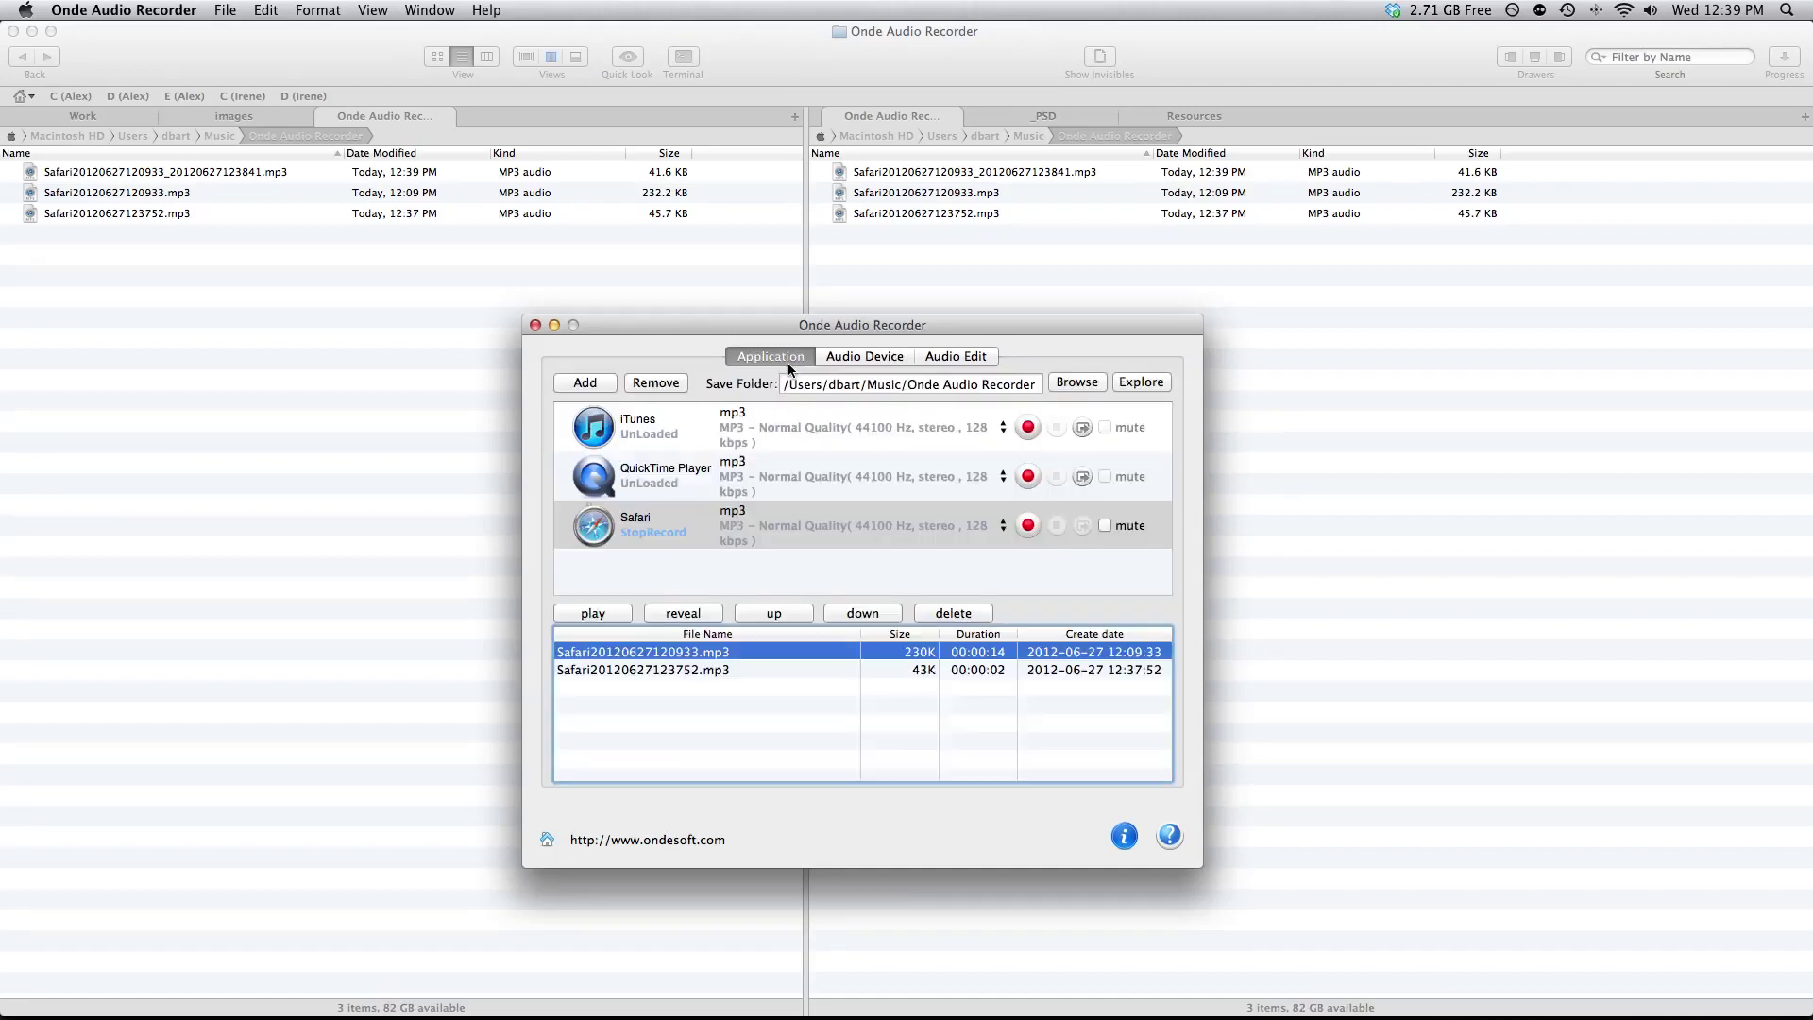